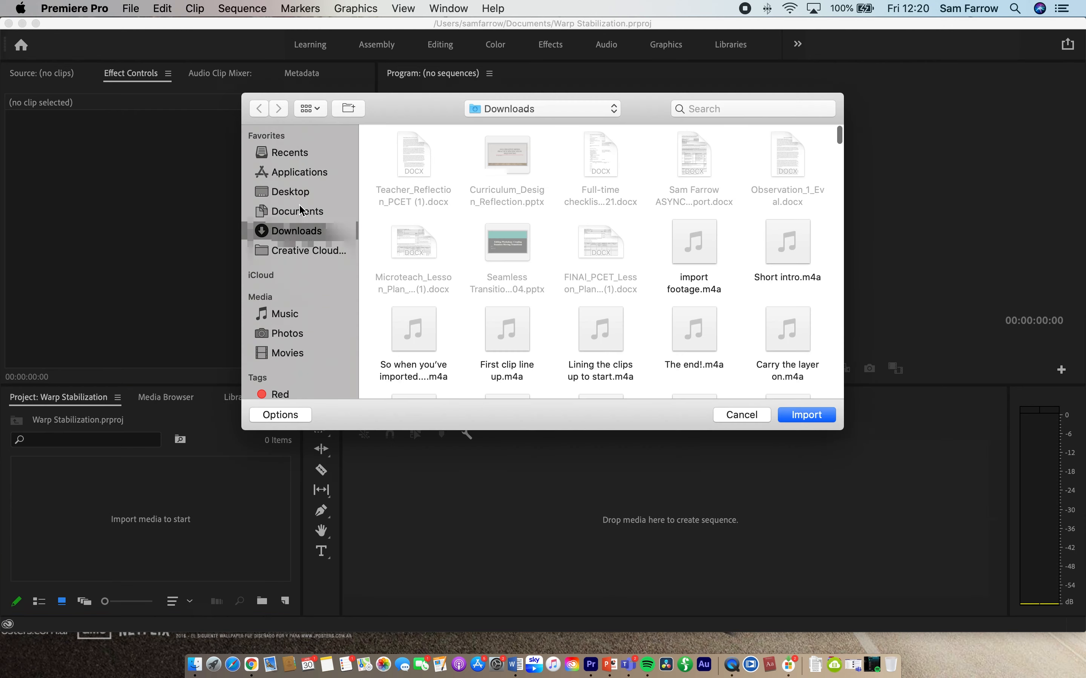
# Step: Import Shaky Cam Shot.MTS from the Desktop and create a new sequence from it in the timeline
pyautogui.click(294, 192)
pyautogui.click(503, 166)
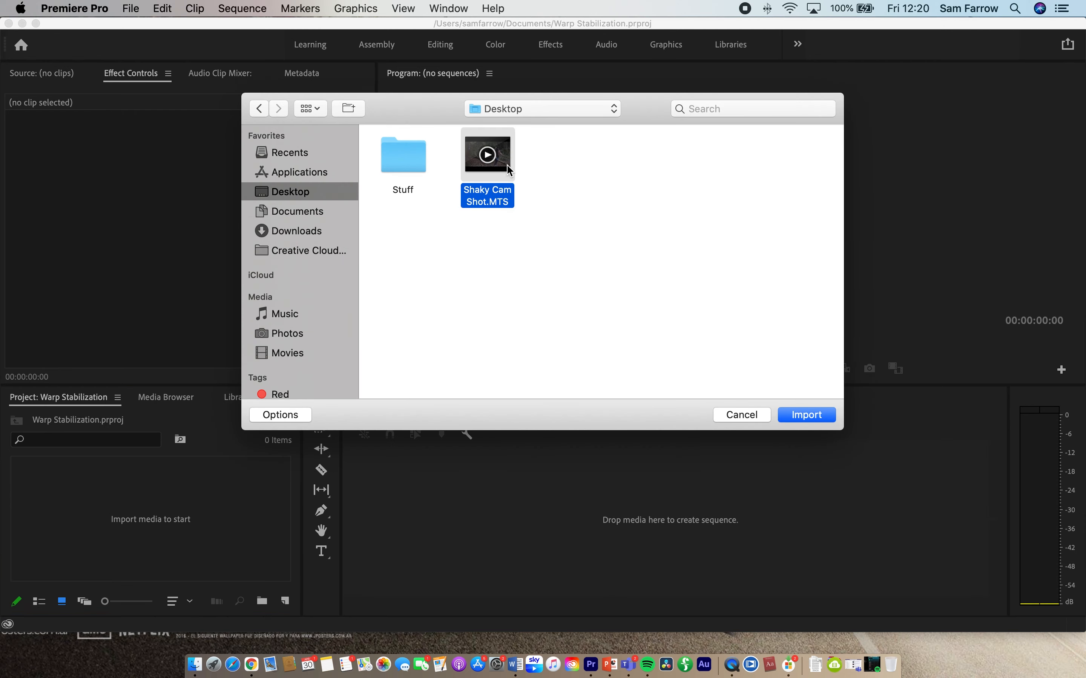
pyautogui.click(817, 418)
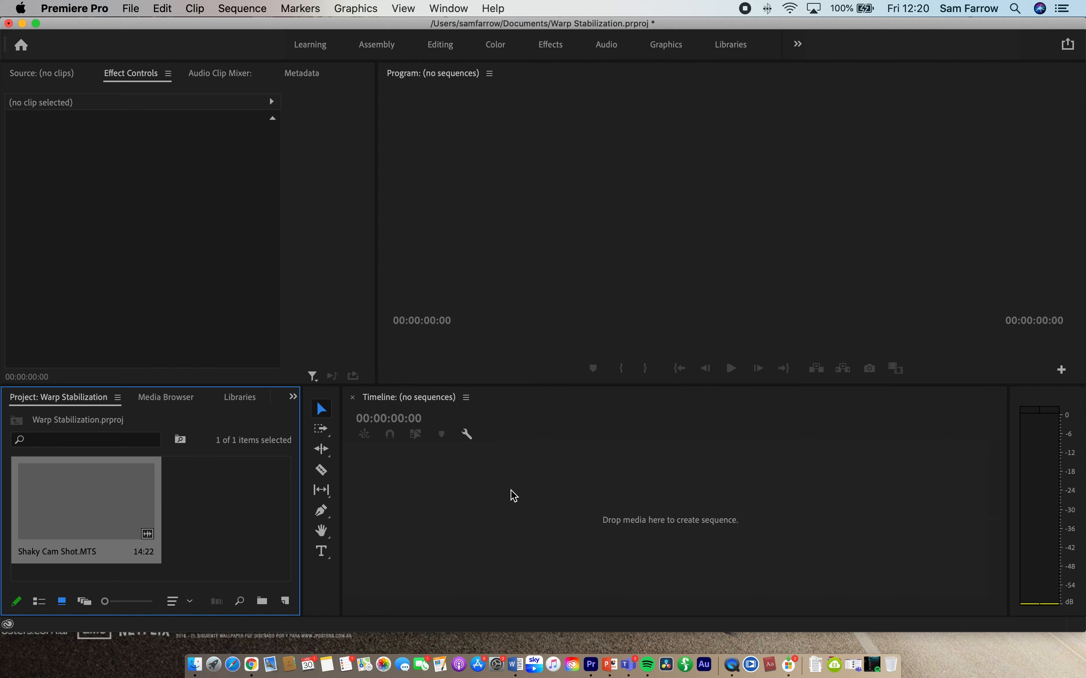
pyautogui.moveTo(116, 495); pyautogui.dragTo(395, 510)
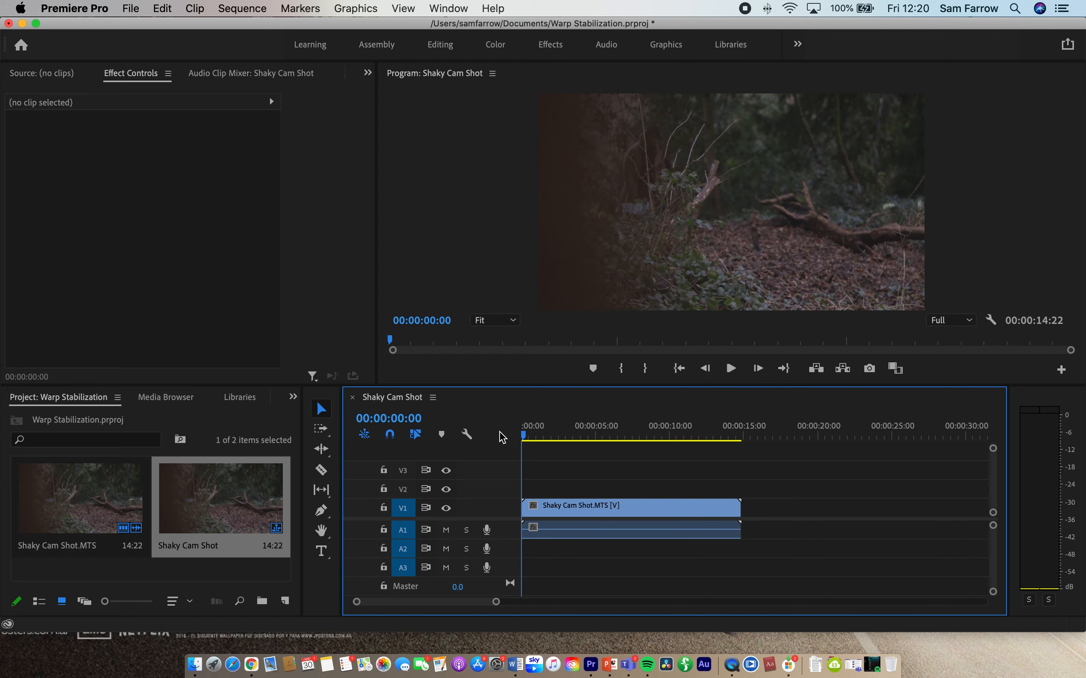
# Step: Play the unstabilized sequence through to check the camera shake, and return the playhead to the start
pyautogui.press('space')
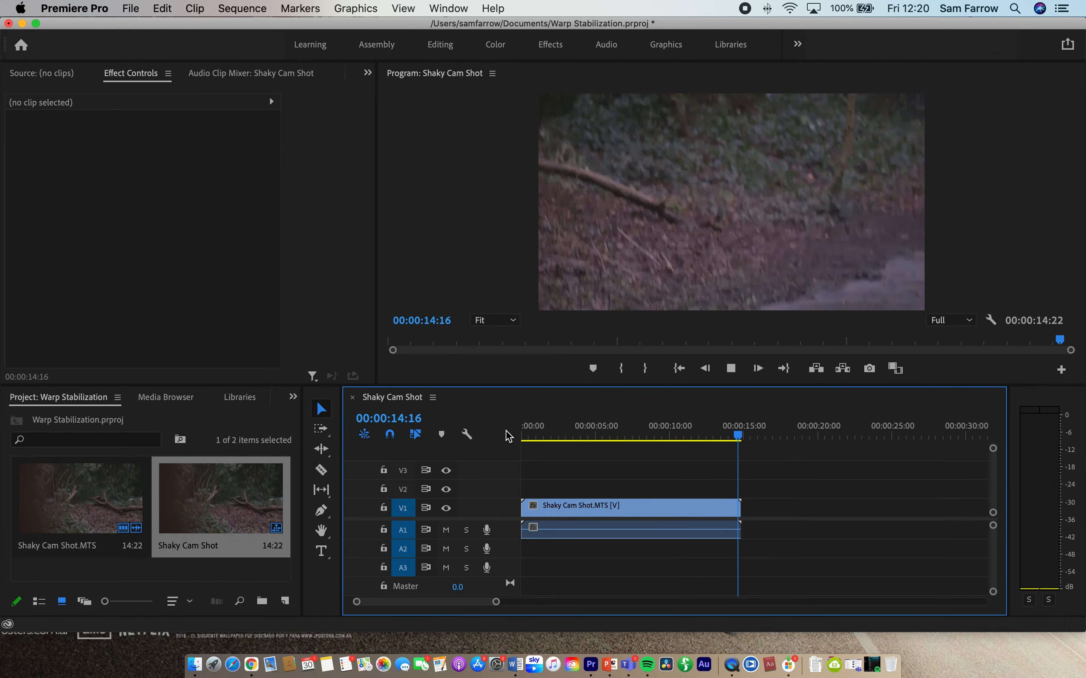
pyautogui.press('Home')
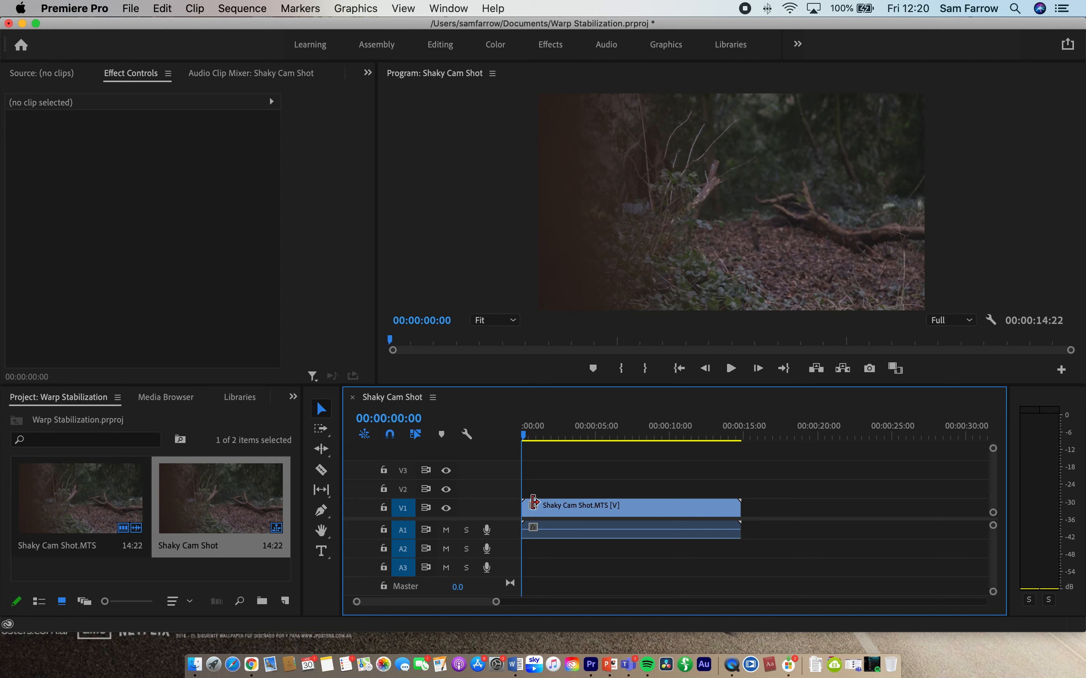
# Step: Find the Warp Stabilizer video effect by searching for "warp" and apply it to the Shaky Cam Shot clip on V1
pyautogui.hotkey('shift', '2')
pyautogui.click(292, 397)
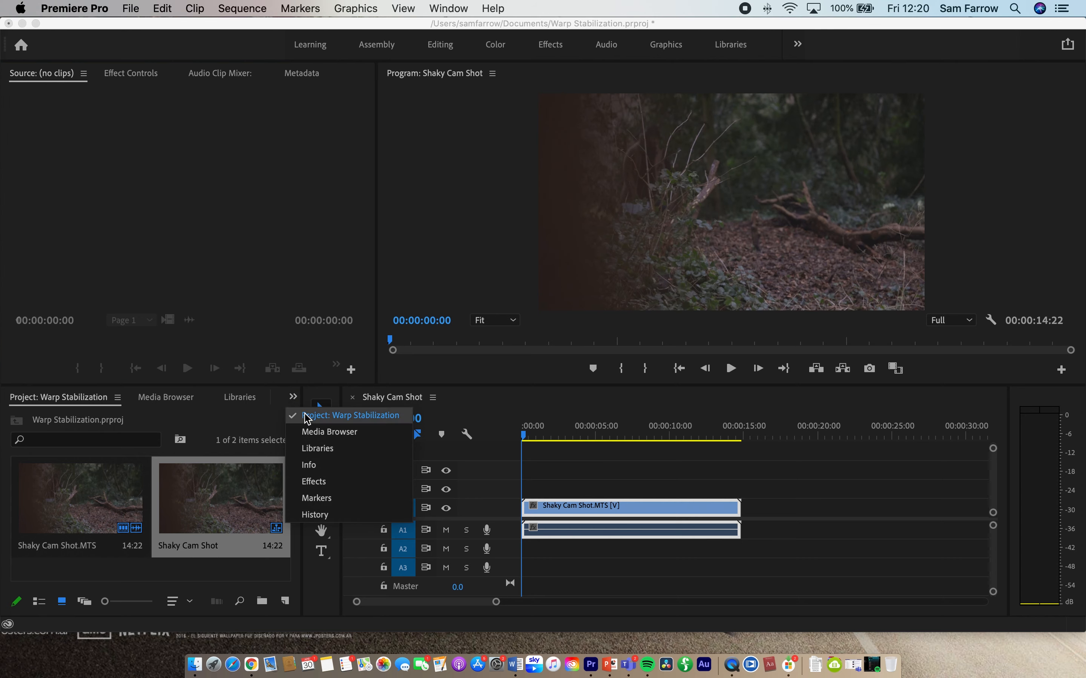
pyautogui.click(325, 482)
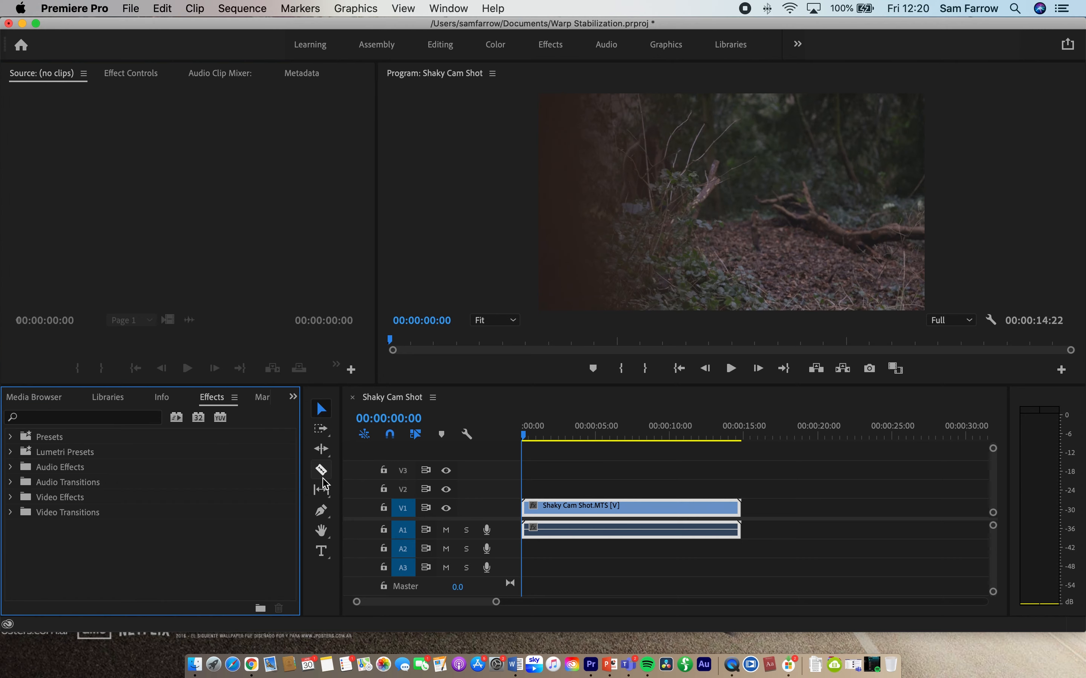
pyautogui.click(11, 497)
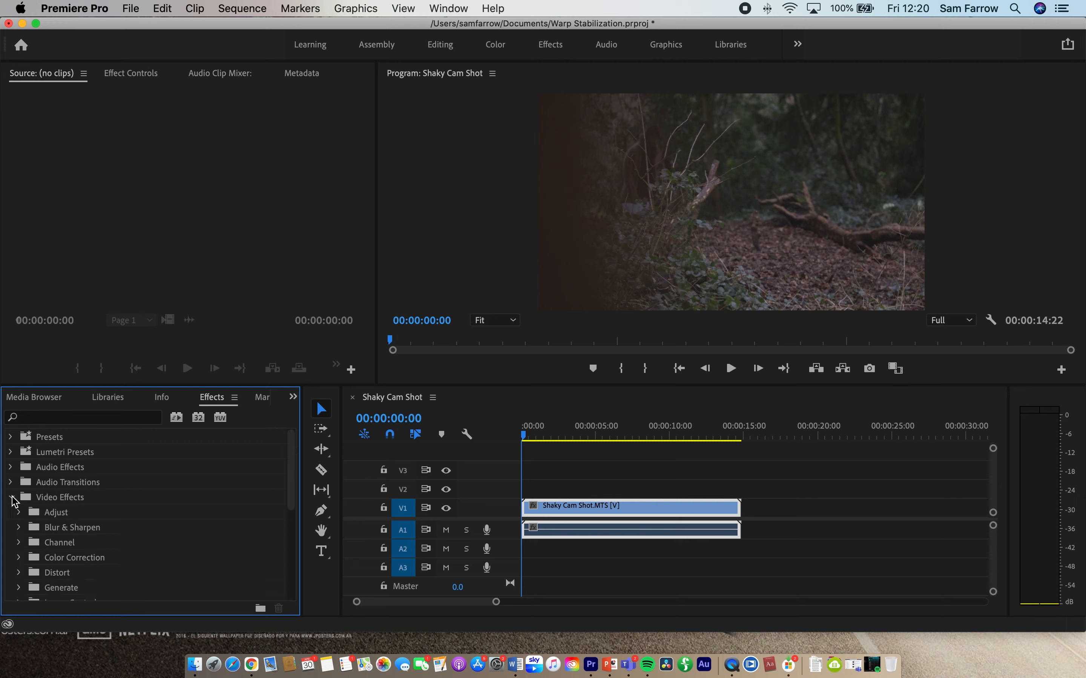
pyautogui.scroll(-3, 115, 550)
pyautogui.click(21, 513)
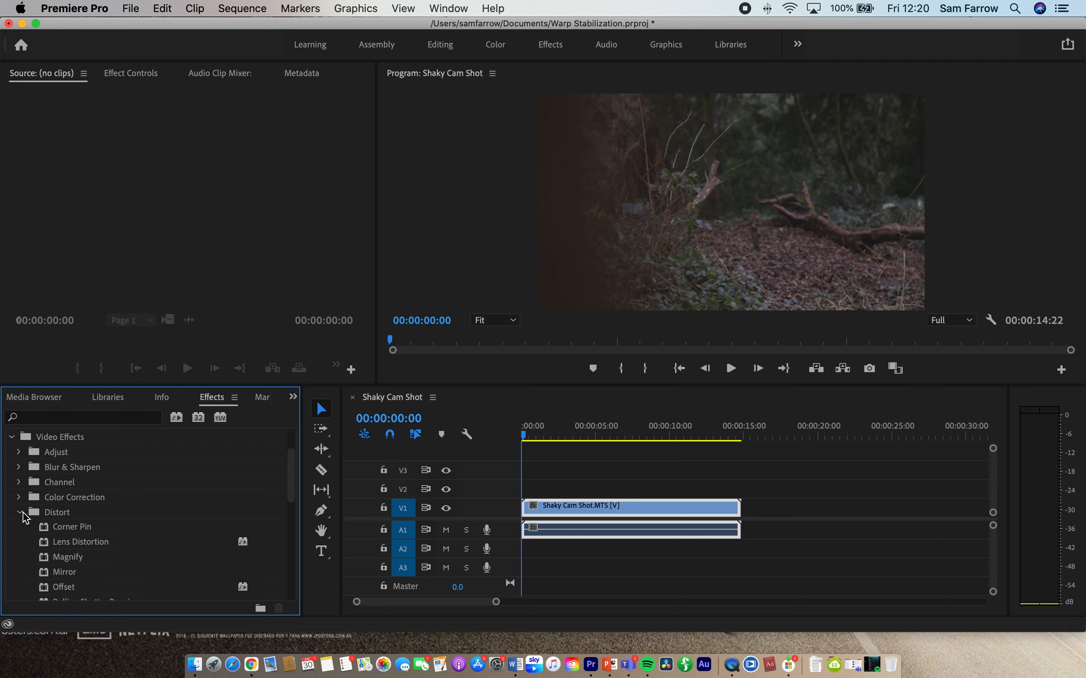
pyautogui.scroll(-8, 75, 545)
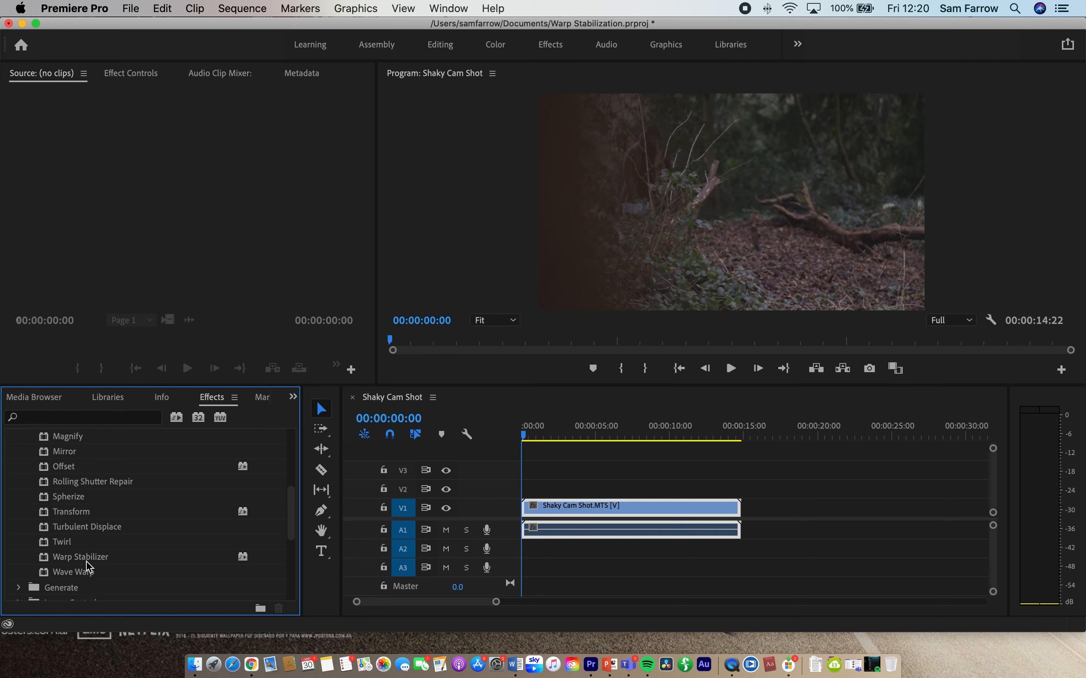
pyautogui.click(89, 418)
pyautogui.write('warp')
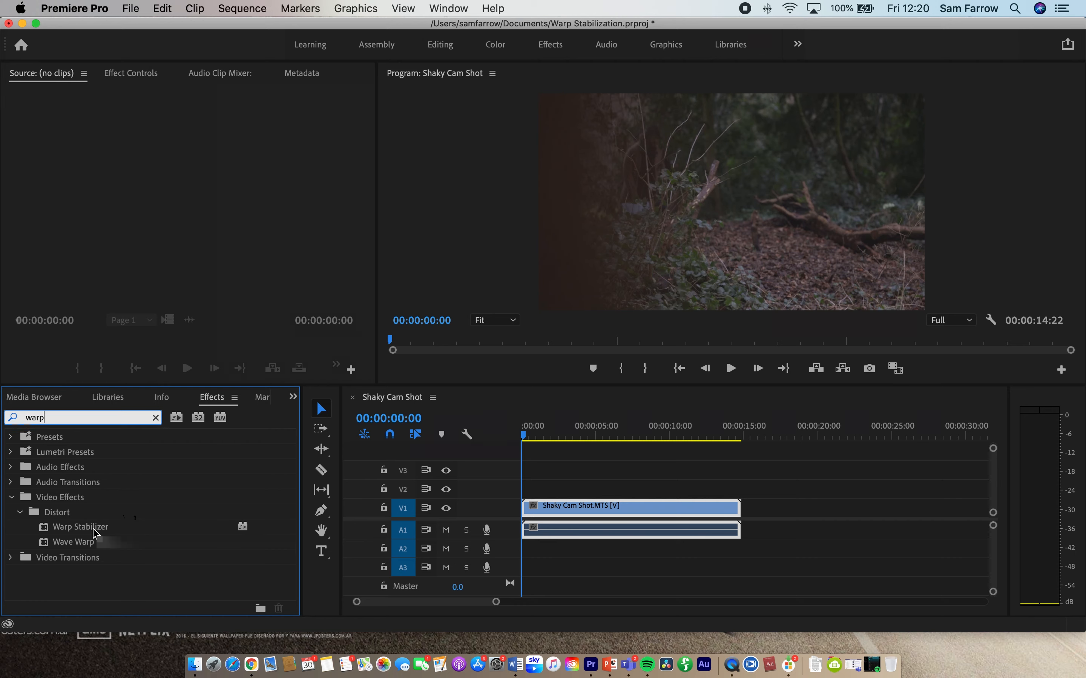
pyautogui.moveTo(97, 527); pyautogui.dragTo(571, 513)
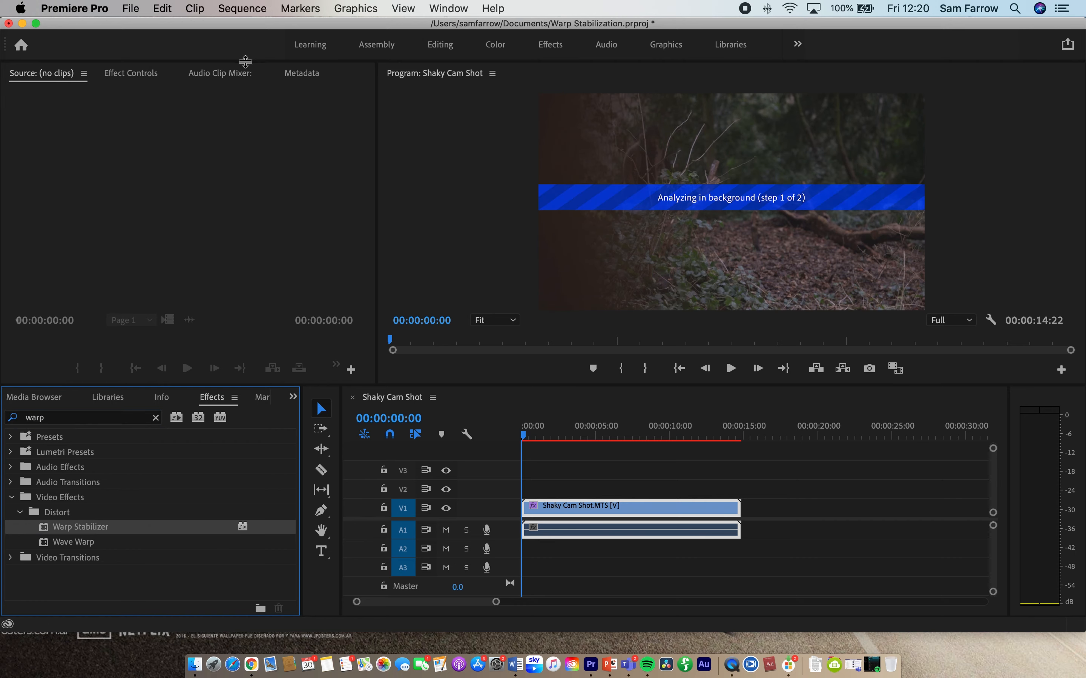
# Step: Show the clip's effect controls and set the Warp Stabilizer's Result to Smooth Motion
pyautogui.click(127, 78)
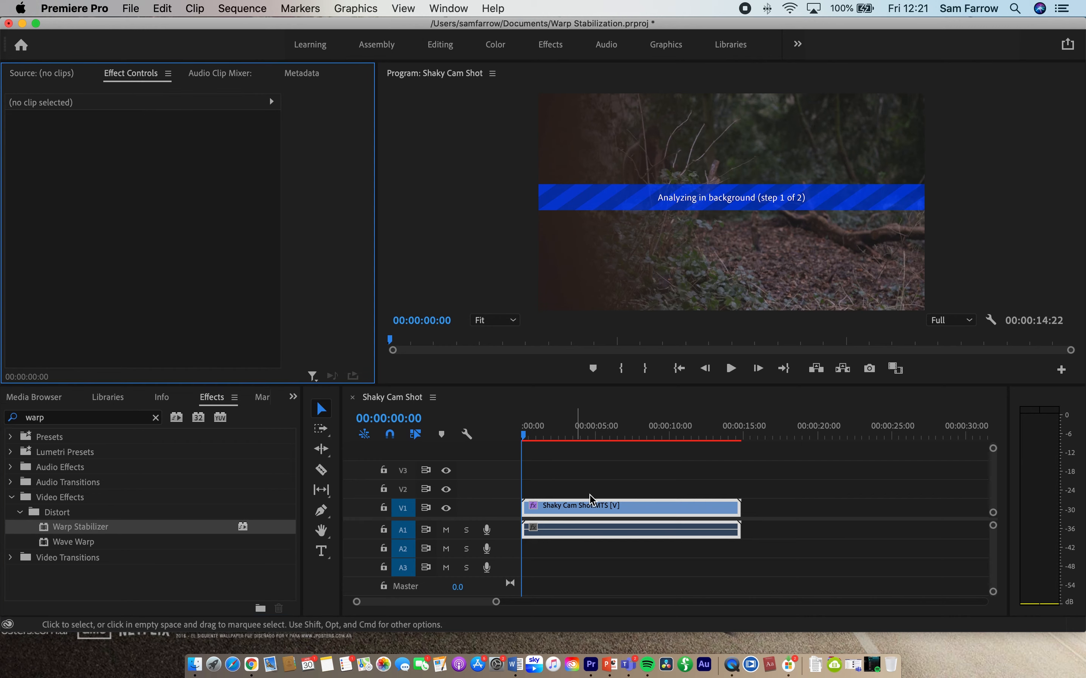
pyautogui.click(596, 511)
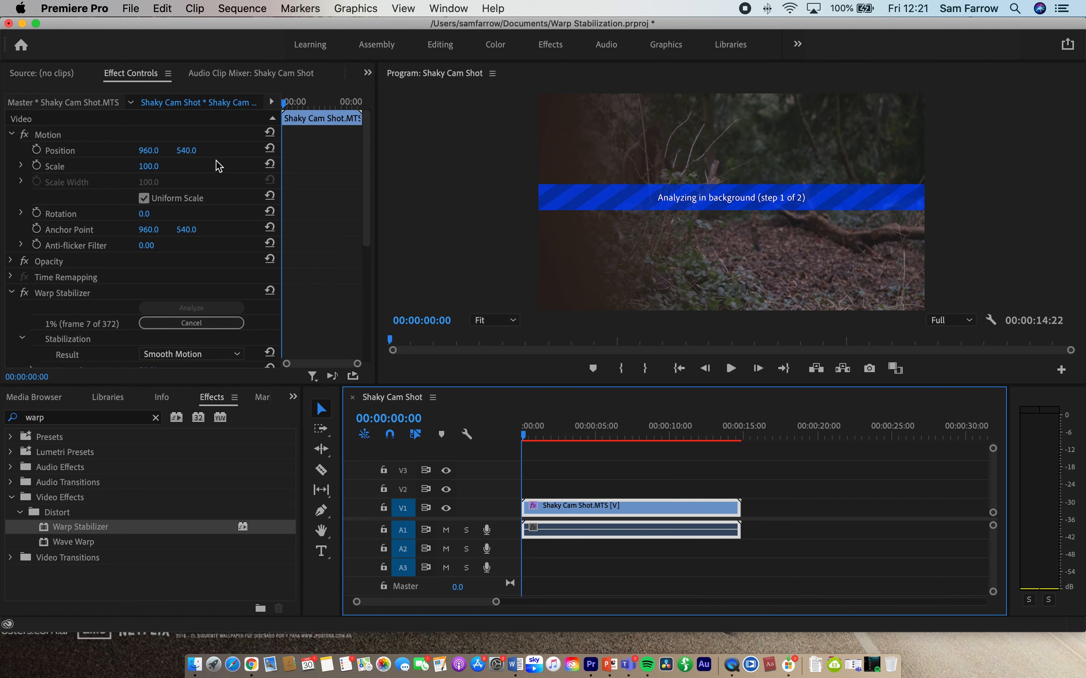
pyautogui.scroll(-8, 225, 168)
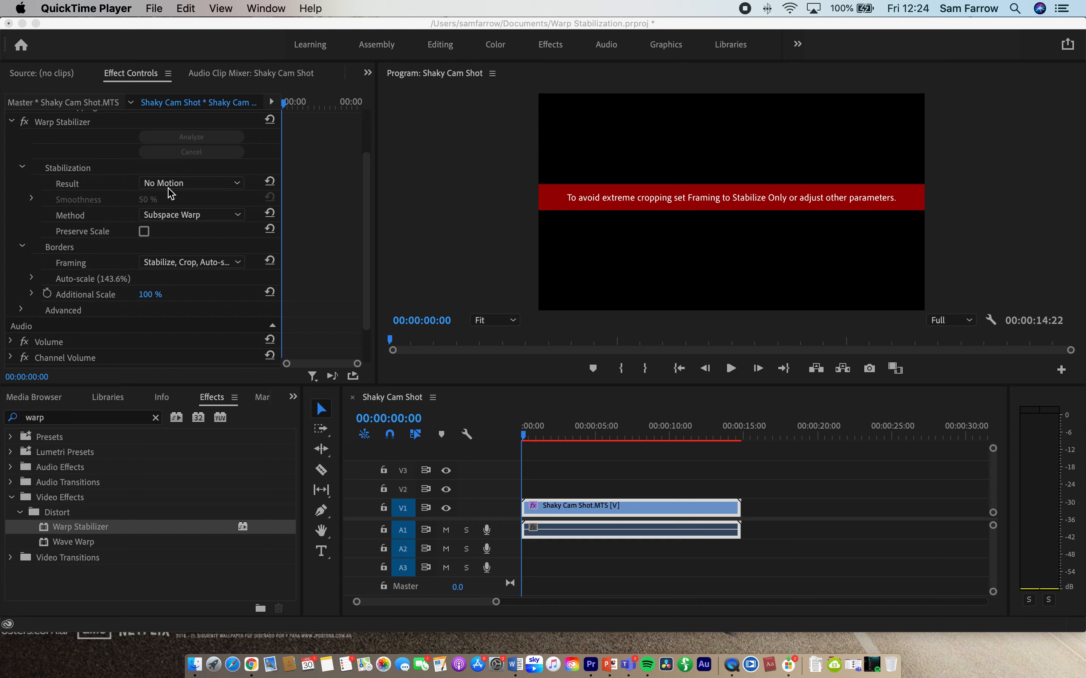
pyautogui.click(185, 187)
pyautogui.click(187, 185)
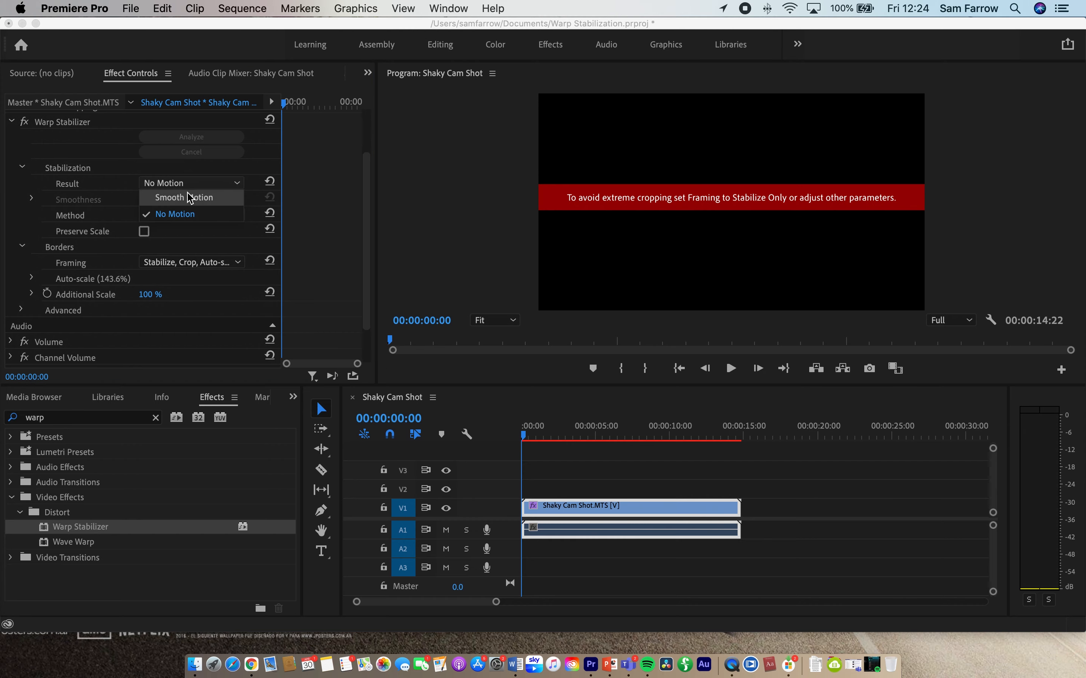
pyautogui.click(189, 196)
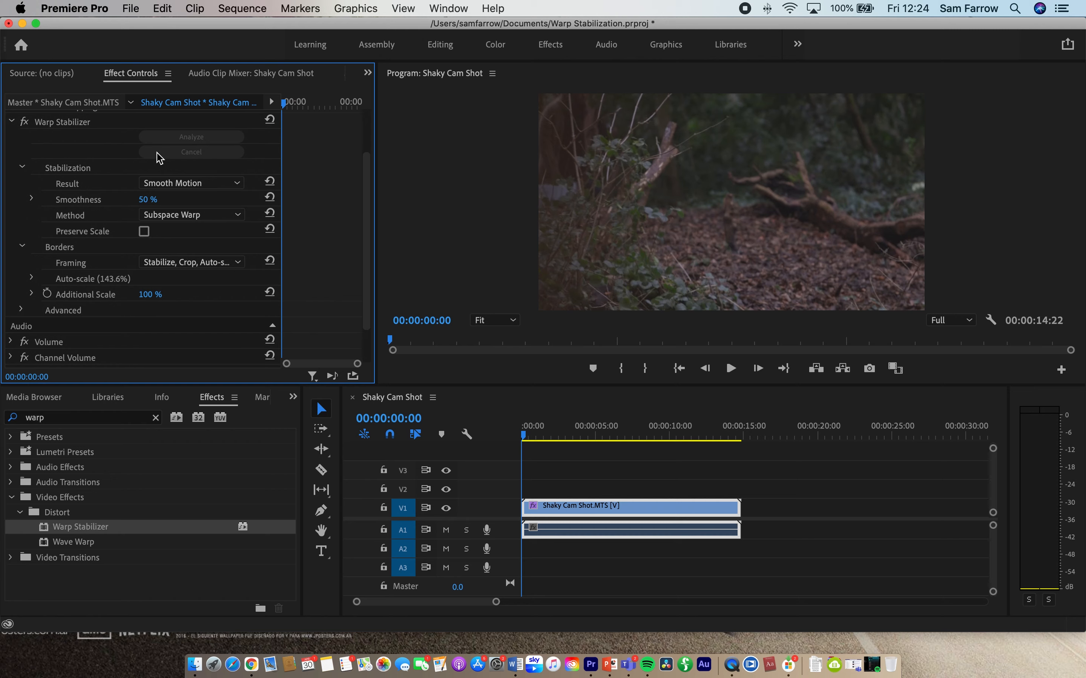
# Step: Play the stabilized clip from the beginning and move the playhead back to the start of the sequence
pyautogui.click(519, 439)
pyautogui.press('space')
pyautogui.click(525, 440)
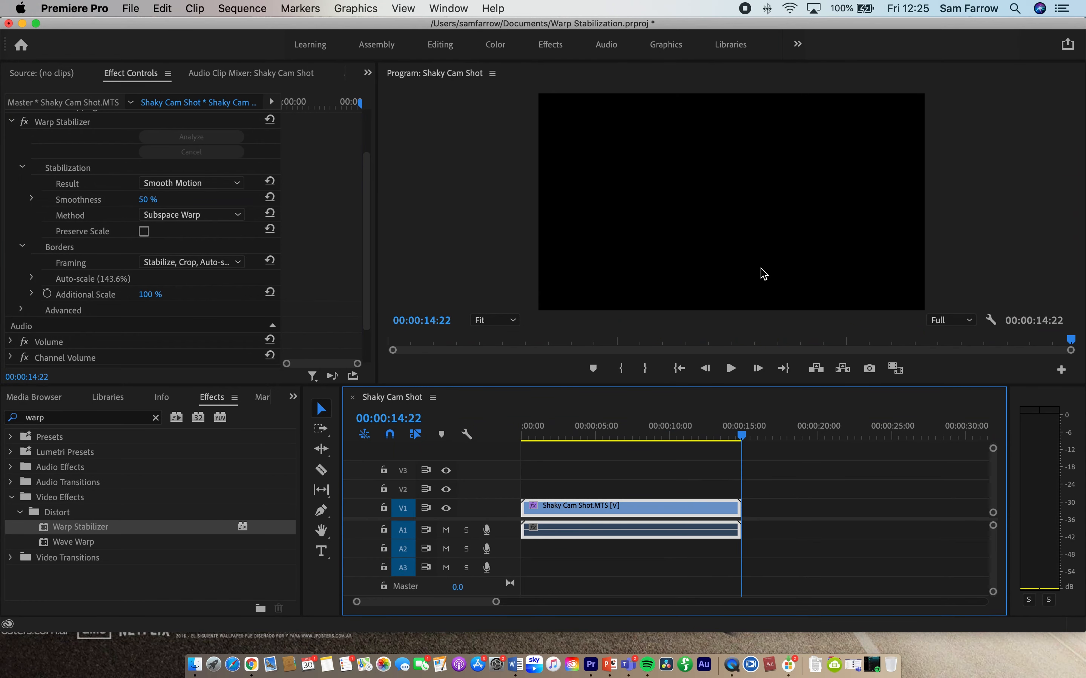
pyautogui.moveTo(742, 438); pyautogui.dragTo(506, 443)
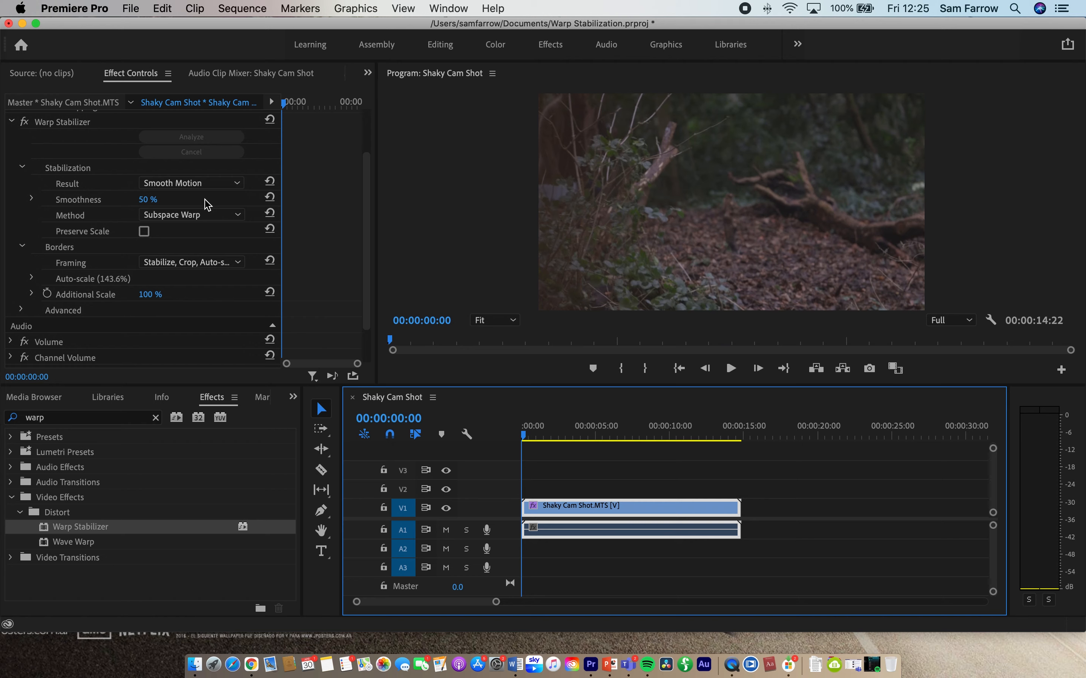
# Step: Set the Warp Stabilizer's Smoothness to 20 % and play the clip through to review it
pyautogui.click(149, 201)
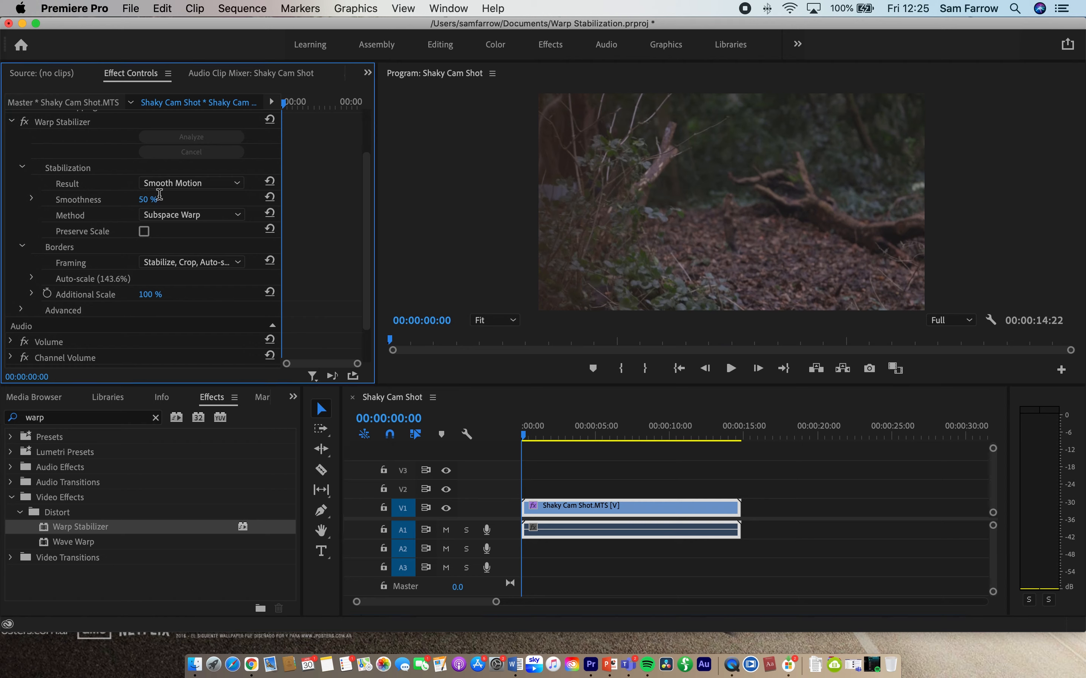
pyautogui.write('20')
pyautogui.press('Return')
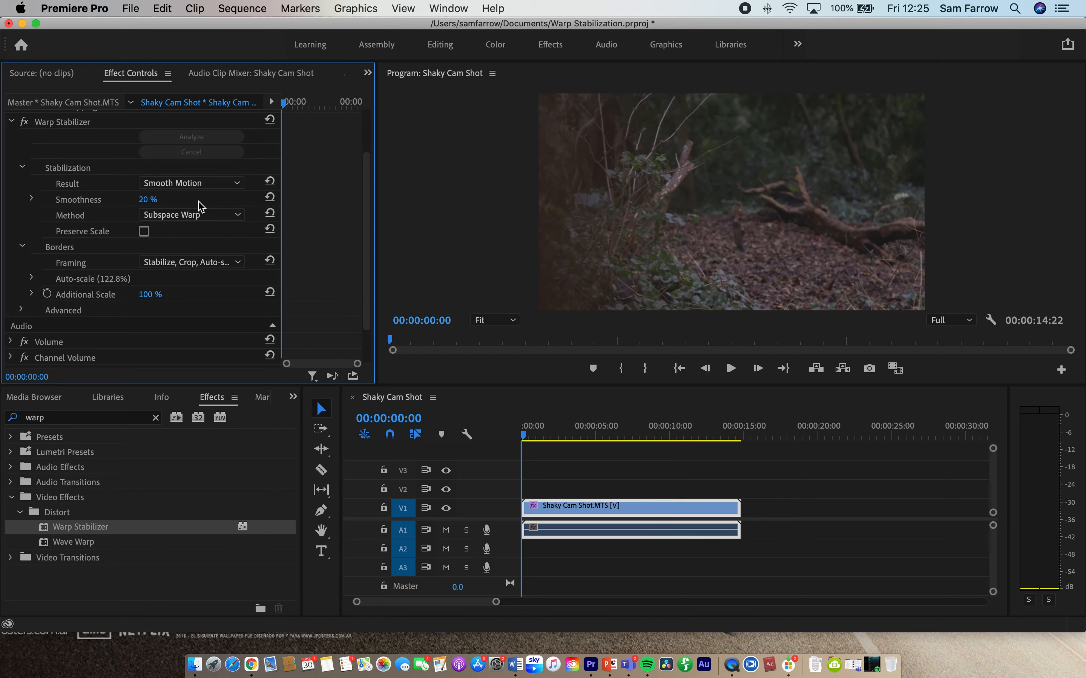
pyautogui.press('space')
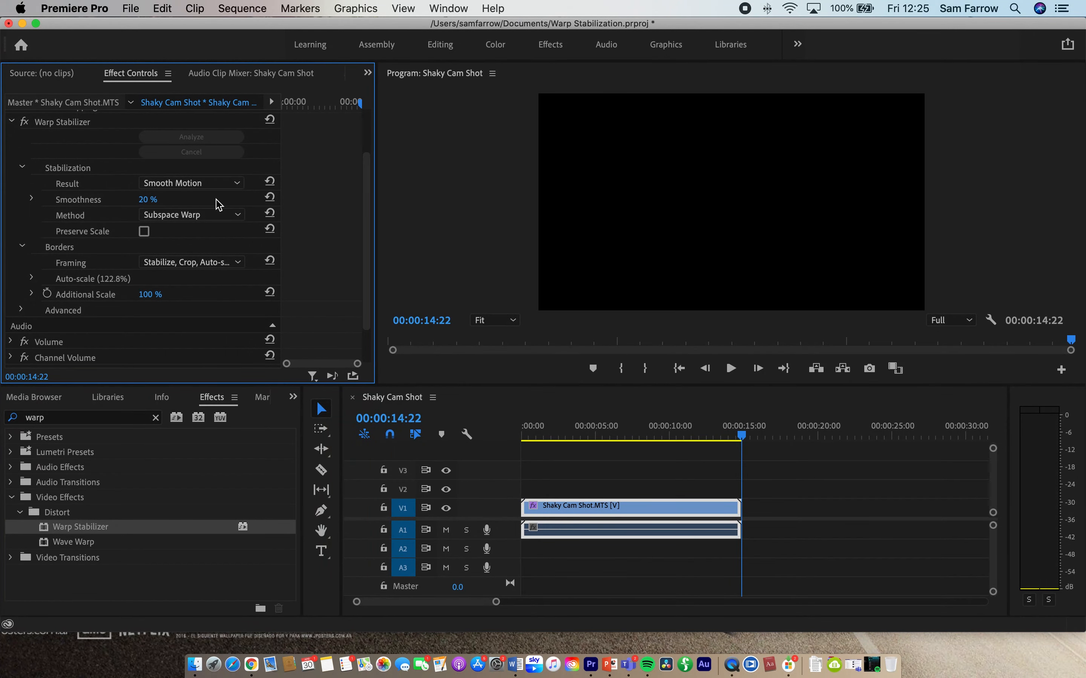
# Step: Try the Position stabilization method on the clip and preview part of the footage
pyautogui.click(194, 217)
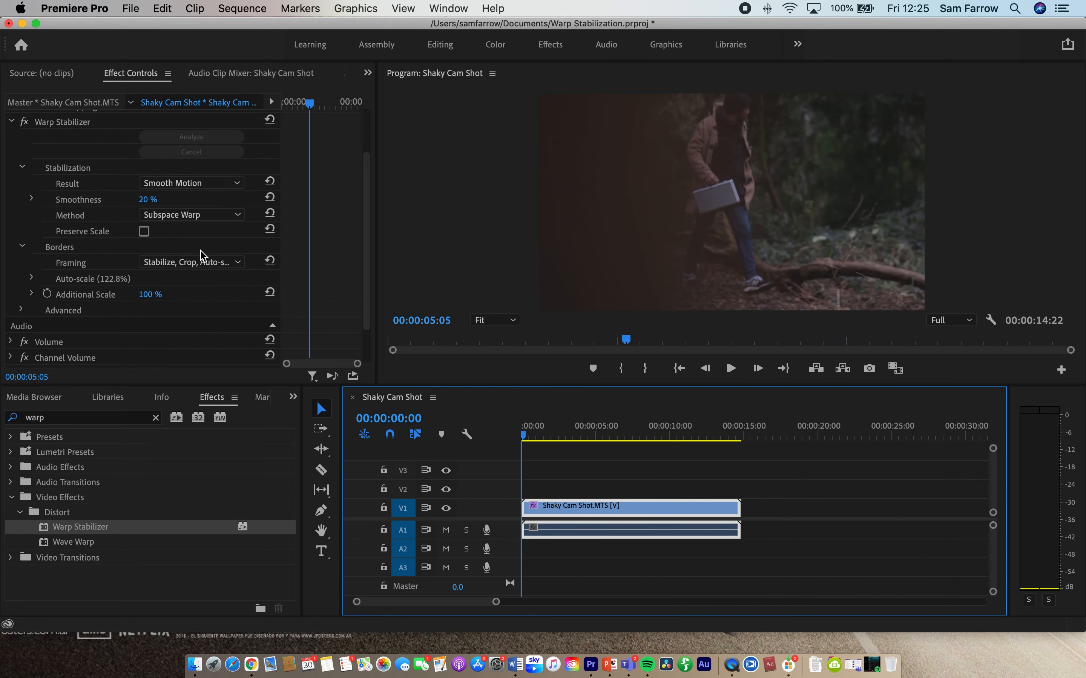
pyautogui.click(193, 215)
pyautogui.click(184, 233)
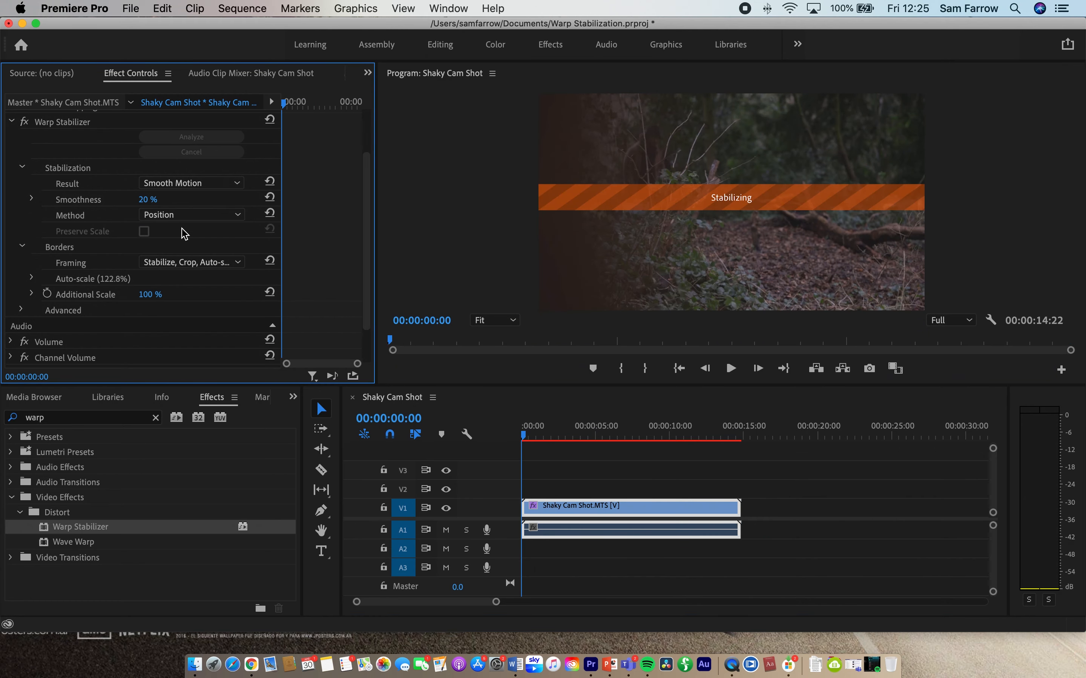
pyautogui.press('space')
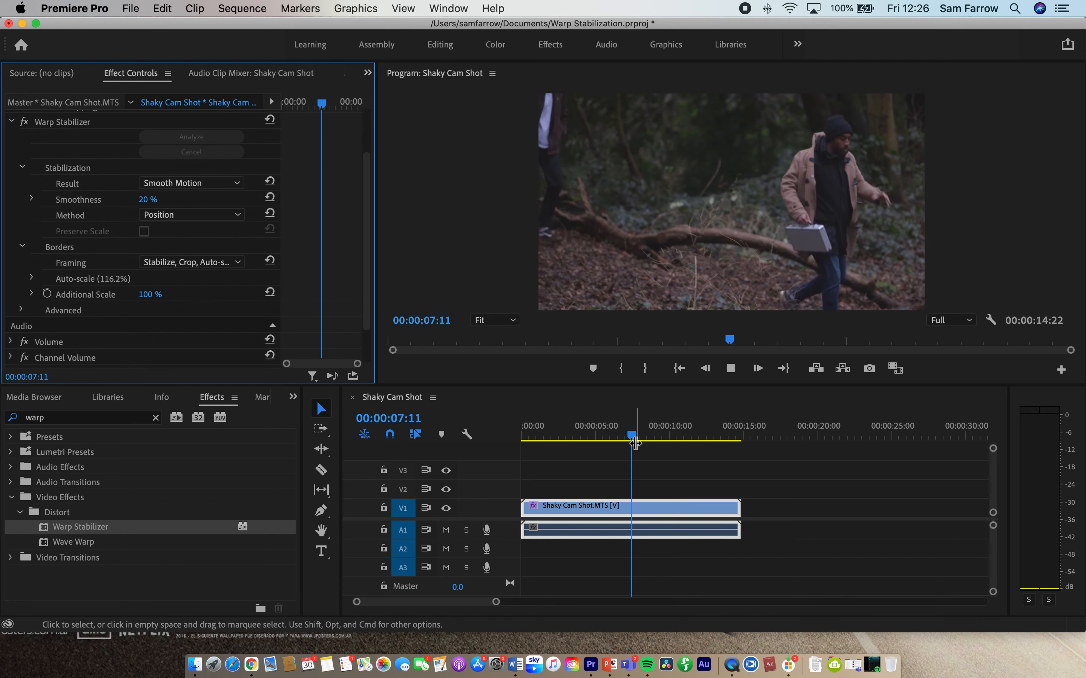
pyautogui.press('space')
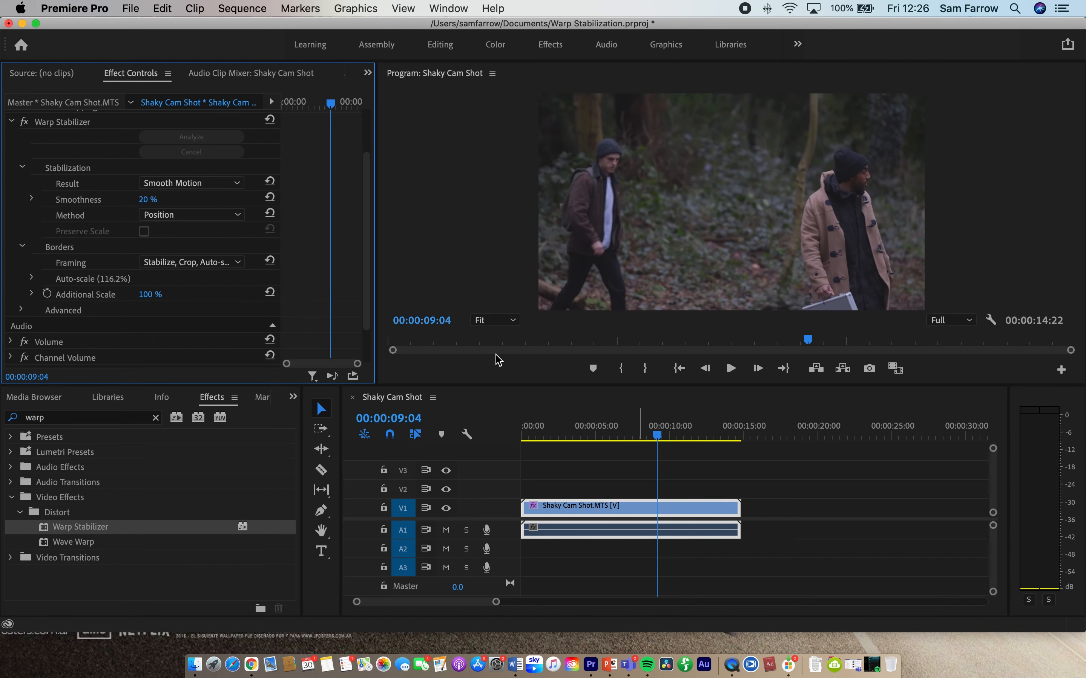
# Step: Try the Perspective stabilization method on the clip and preview a short part of the footage
pyautogui.click(179, 215)
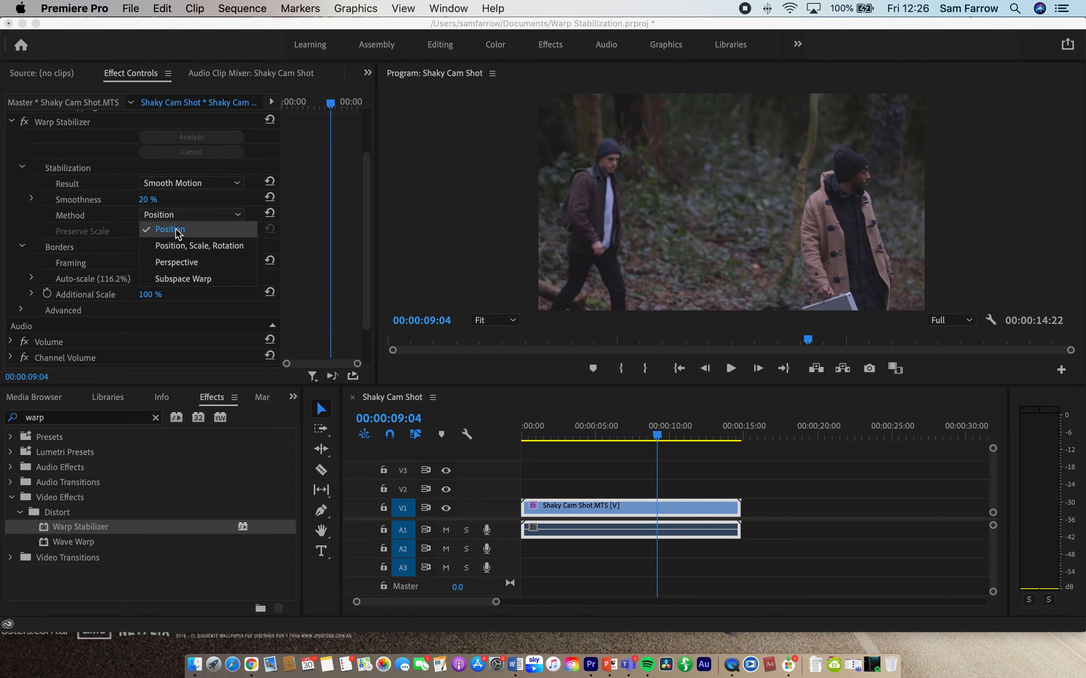
pyautogui.click(182, 264)
pyautogui.press('space')
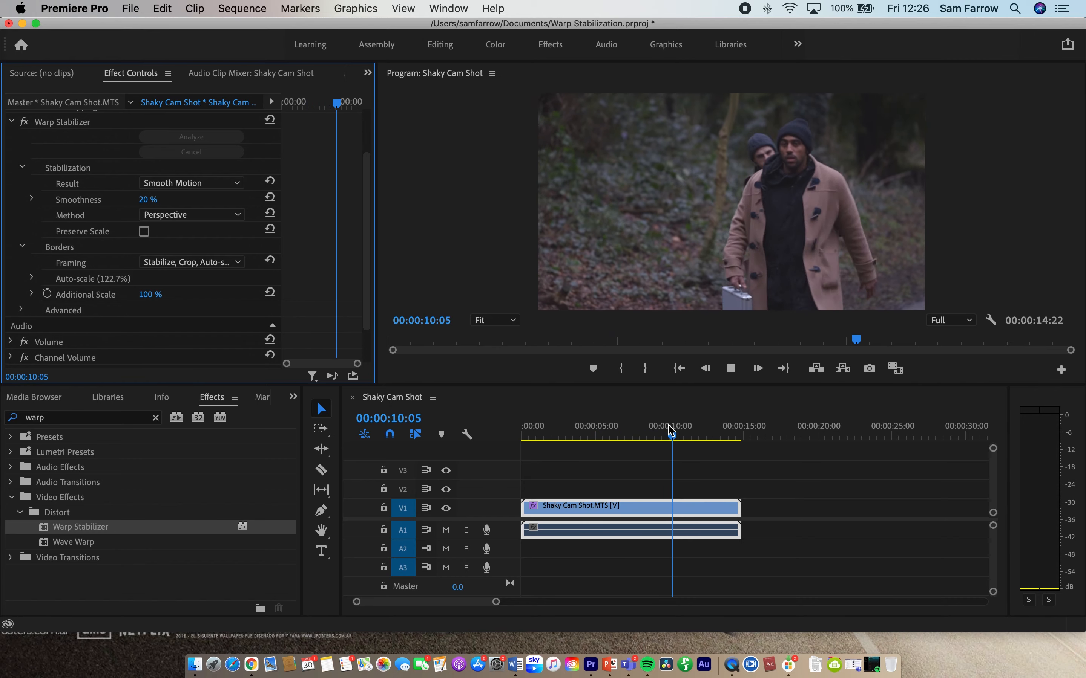
pyautogui.press('space')
# Step: Set the stabilization method to Subspace Warp and play the clip from near its beginning
pyautogui.click(206, 214)
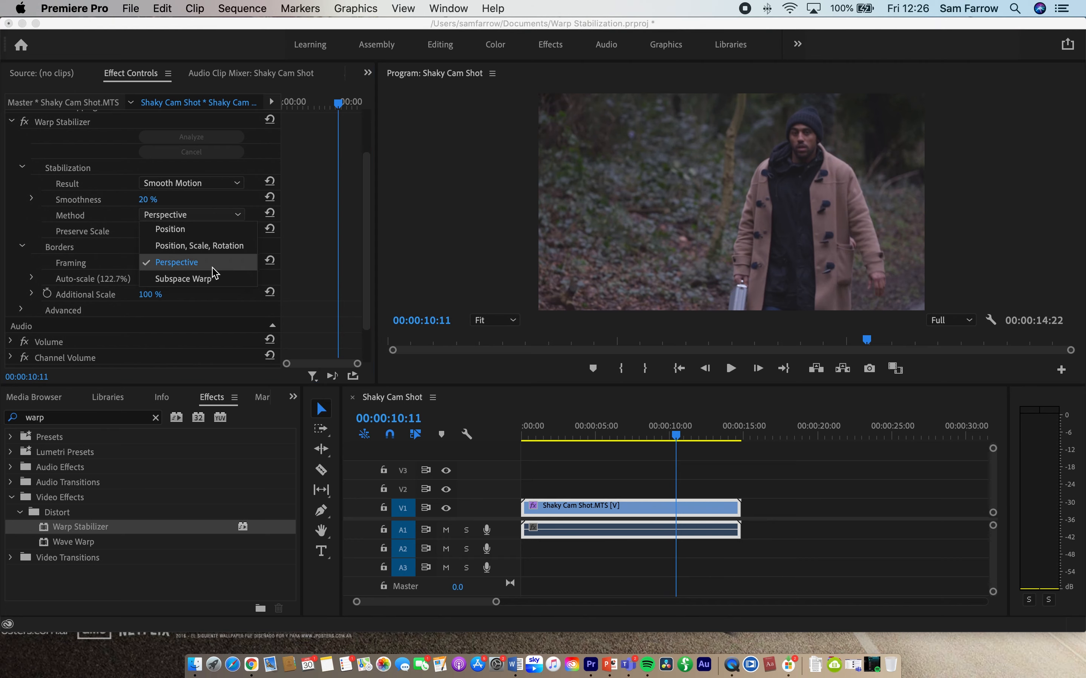
pyautogui.click(183, 279)
pyautogui.click(541, 434)
pyautogui.press('space')
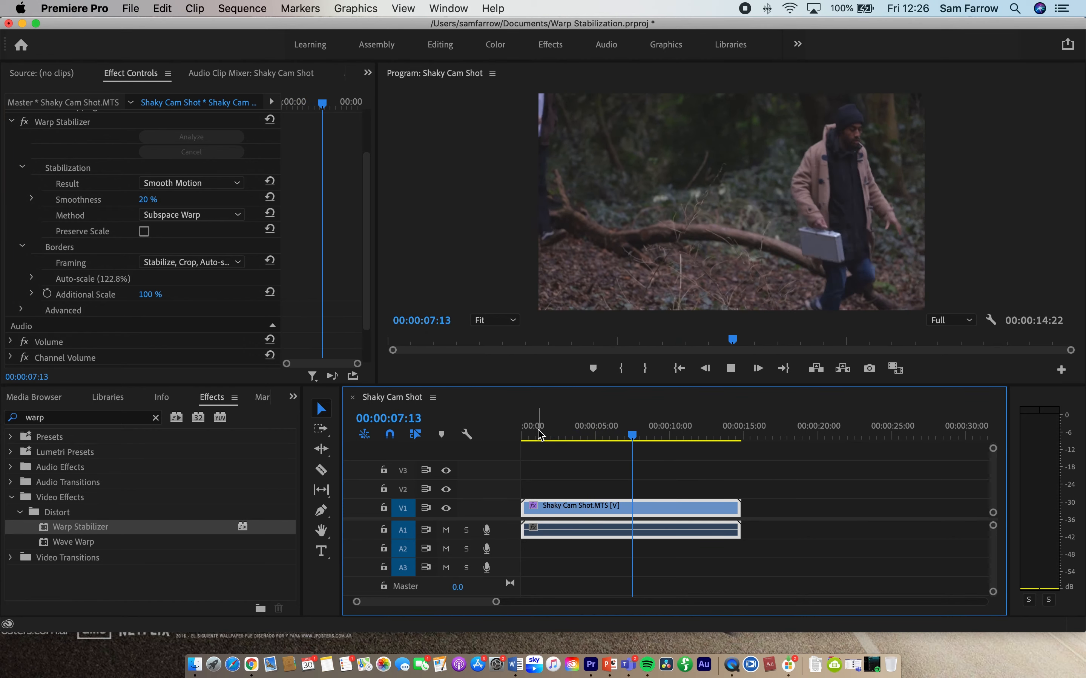
pyautogui.press('space')
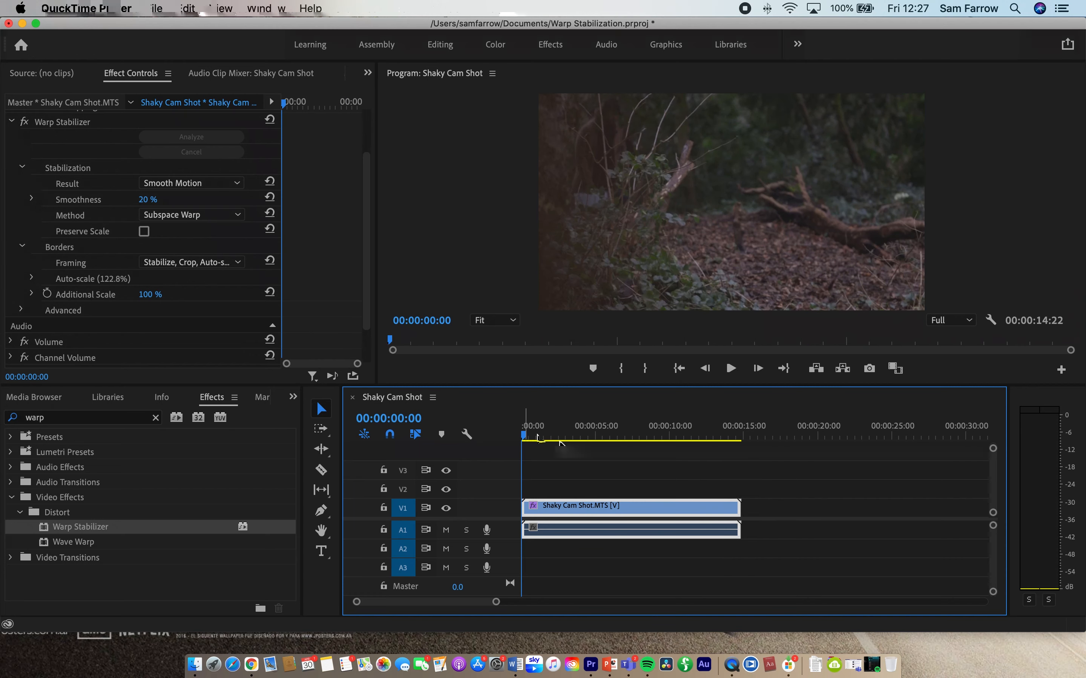
# Step: Park the playhead at 00:00:05:01 and compare the frame with Warp Stabilizer off and on, leaving the effect enabled
pyautogui.moveTo(539, 438); pyautogui.dragTo(597, 438)
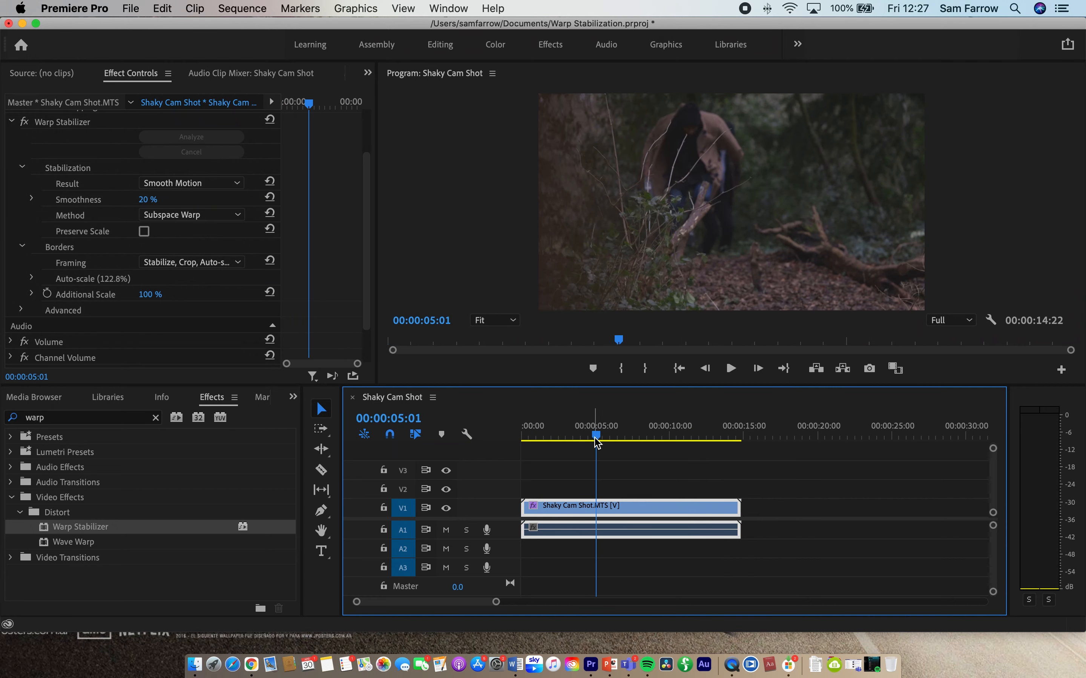
pyautogui.click(24, 122)
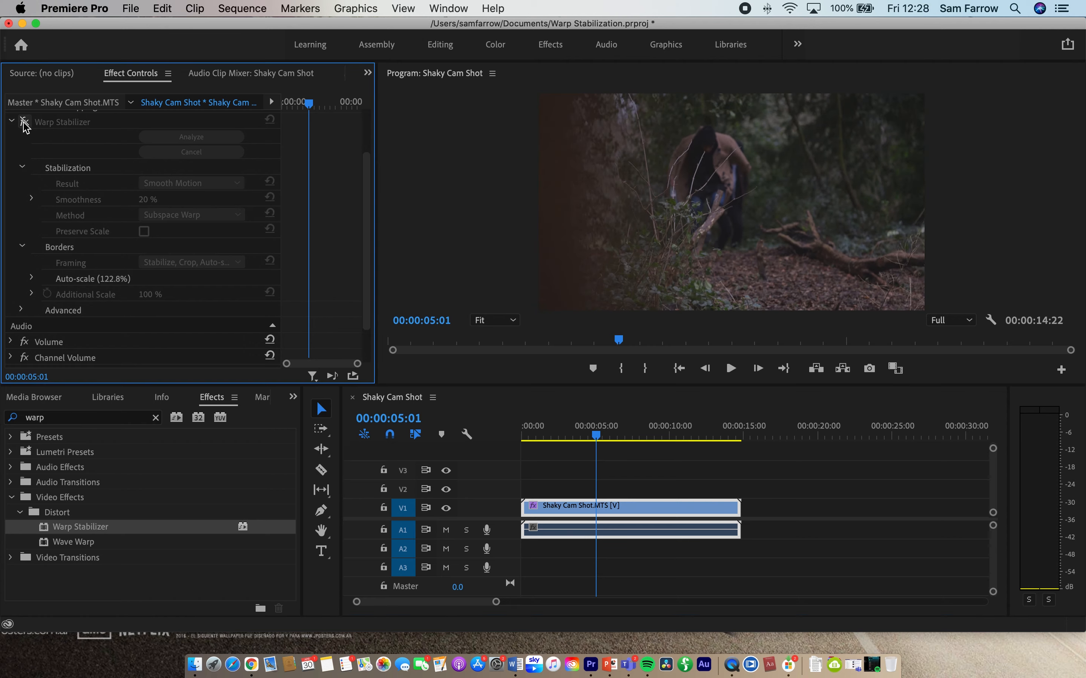
pyautogui.click(24, 122)
pyautogui.click(24, 123)
pyautogui.click(24, 123)
pyautogui.click(24, 122)
pyautogui.click(24, 123)
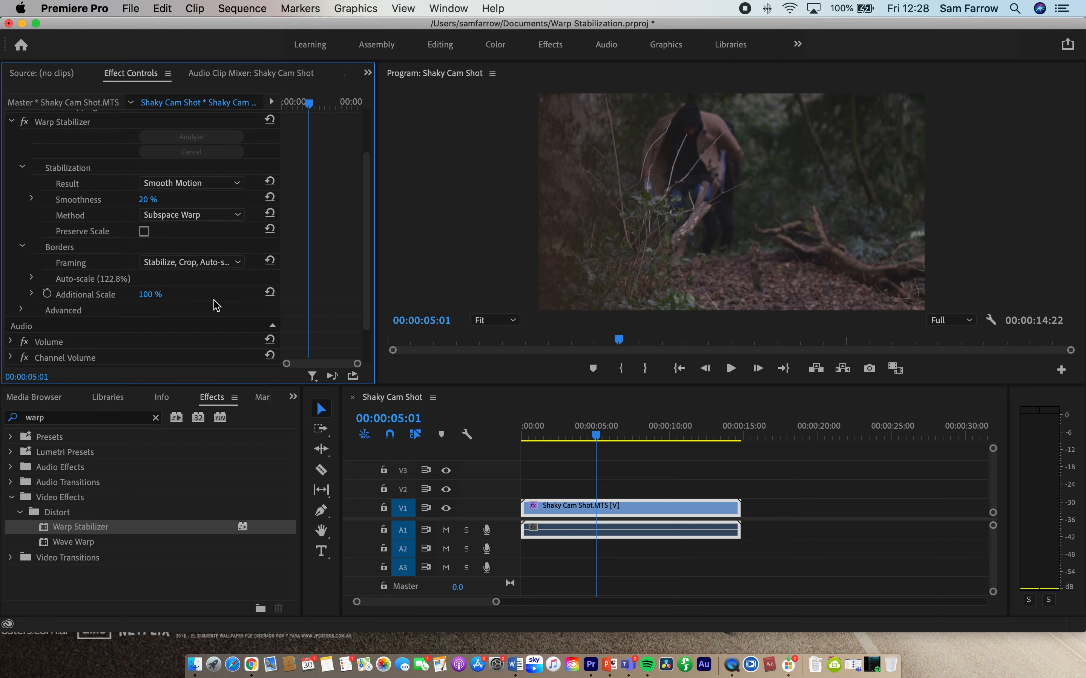
# Step: Expand Warp Stabilizer's Advanced settings and set Crop Less <-> Smooth More to 20%
pyautogui.click(21, 311)
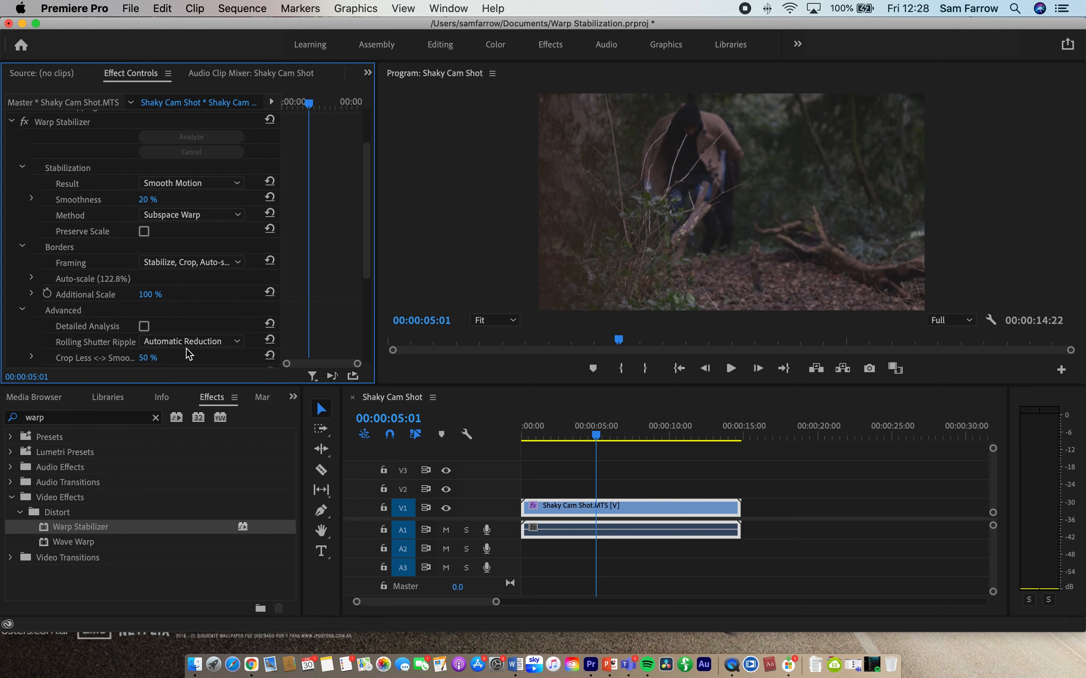
pyautogui.scroll(-2, 188, 355)
pyautogui.click(153, 312)
pyautogui.write('20')
pyautogui.press('Return')
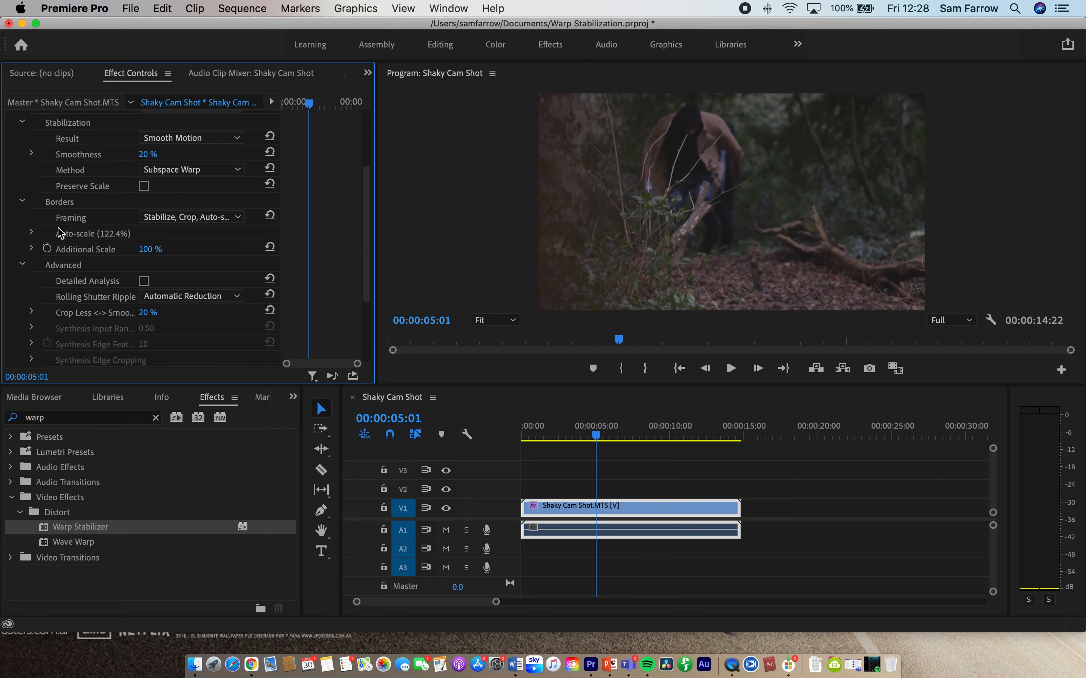
# Step: Compare the frame at 00:00:05:01 with Warp Stabilizer off and on using the new crop setting, leaving the effect enabled
pyautogui.scroll(5, 60, 233)
pyautogui.click(25, 182)
pyautogui.click(27, 189)
pyautogui.click(27, 186)
pyautogui.click(26, 184)
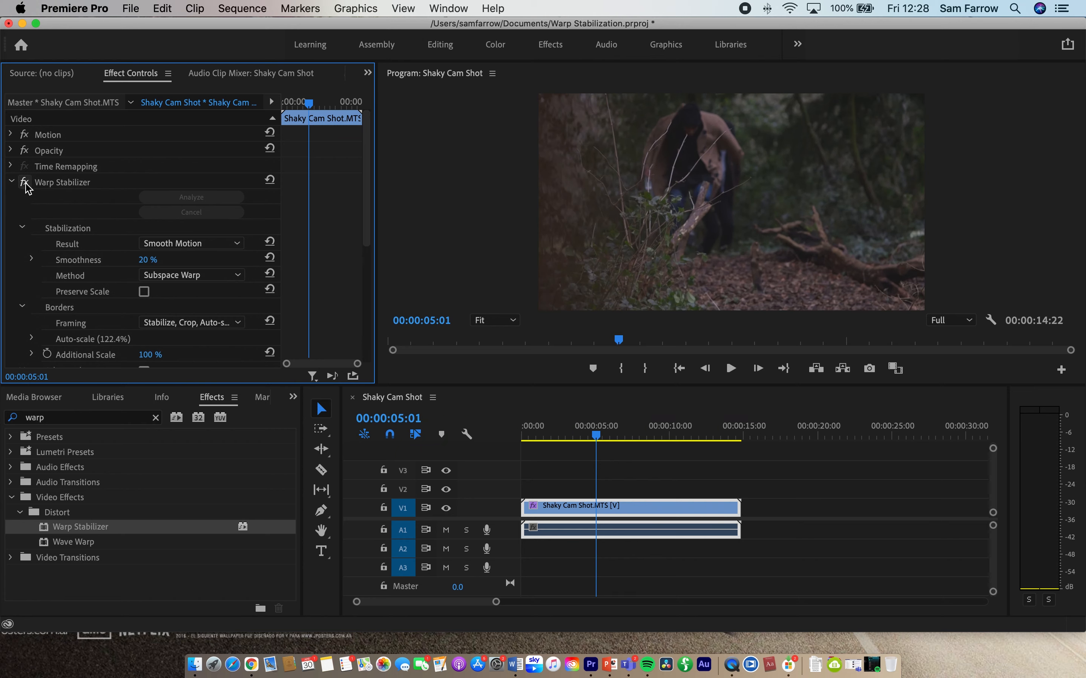
pyautogui.click(26, 185)
pyautogui.click(26, 184)
pyautogui.scroll(-2, 130, 271)
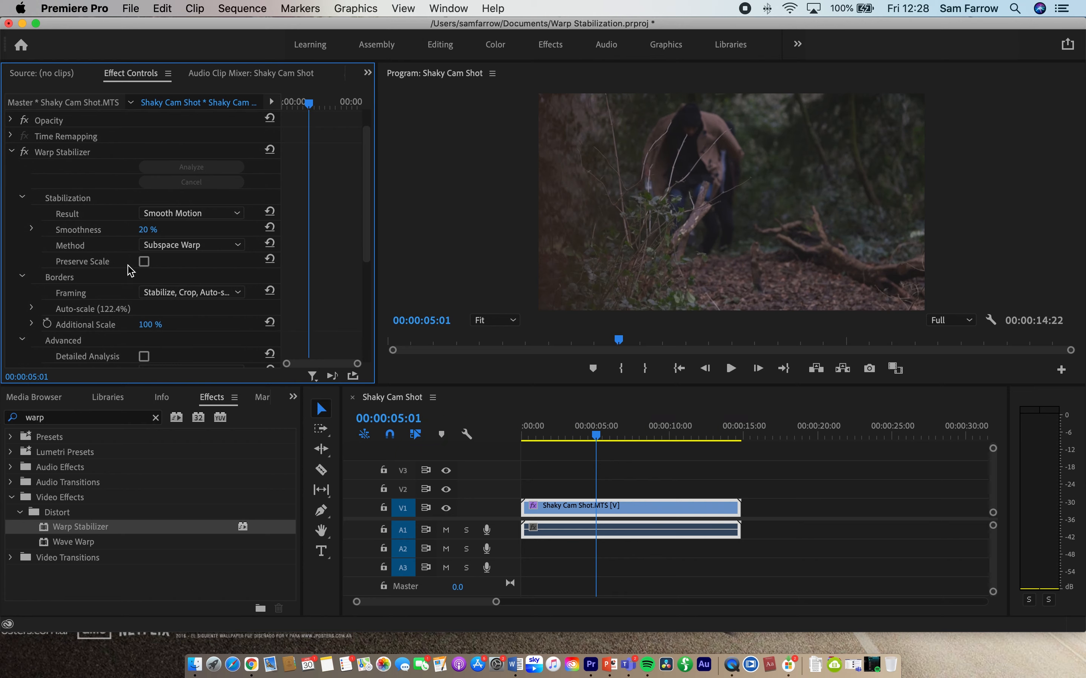
pyautogui.scroll(-2, 130, 271)
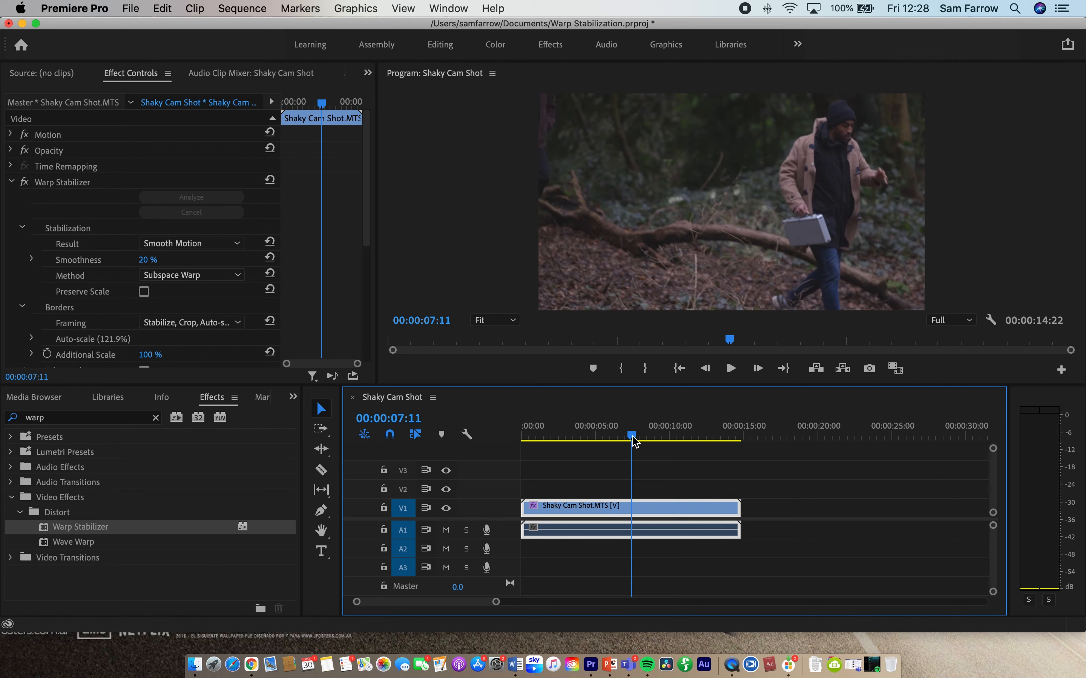
# Step: Try the Stabilize Only framing and preview a short part of the clip from 00:00:07:09
pyautogui.click(189, 323)
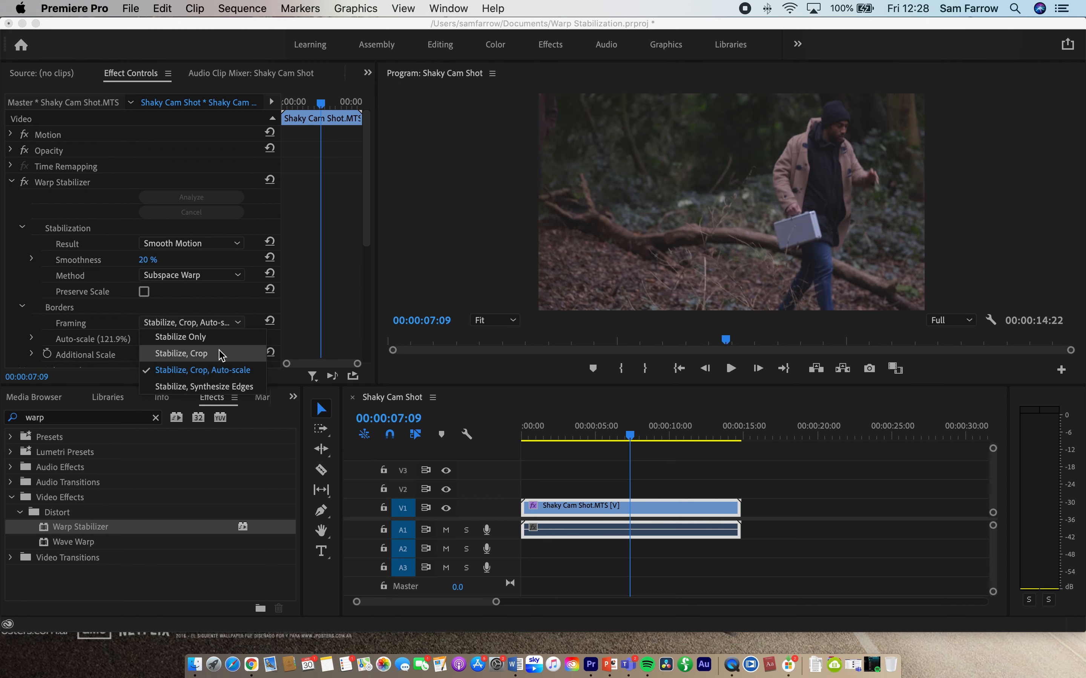
pyautogui.click(198, 339)
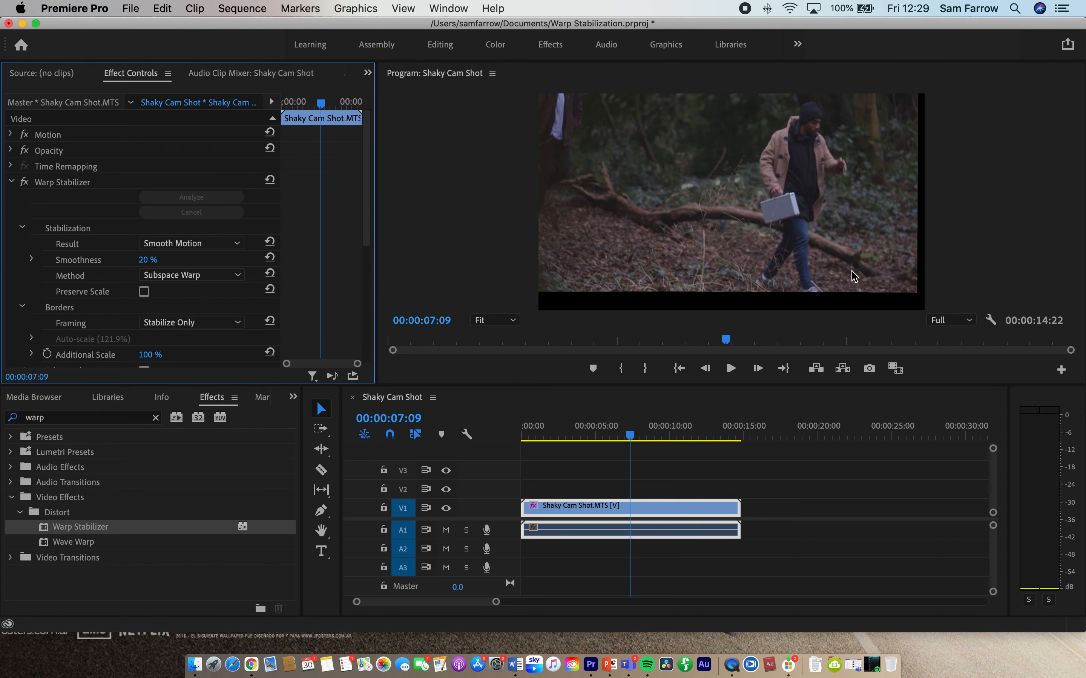
pyautogui.press('space')
pyautogui.press('space')
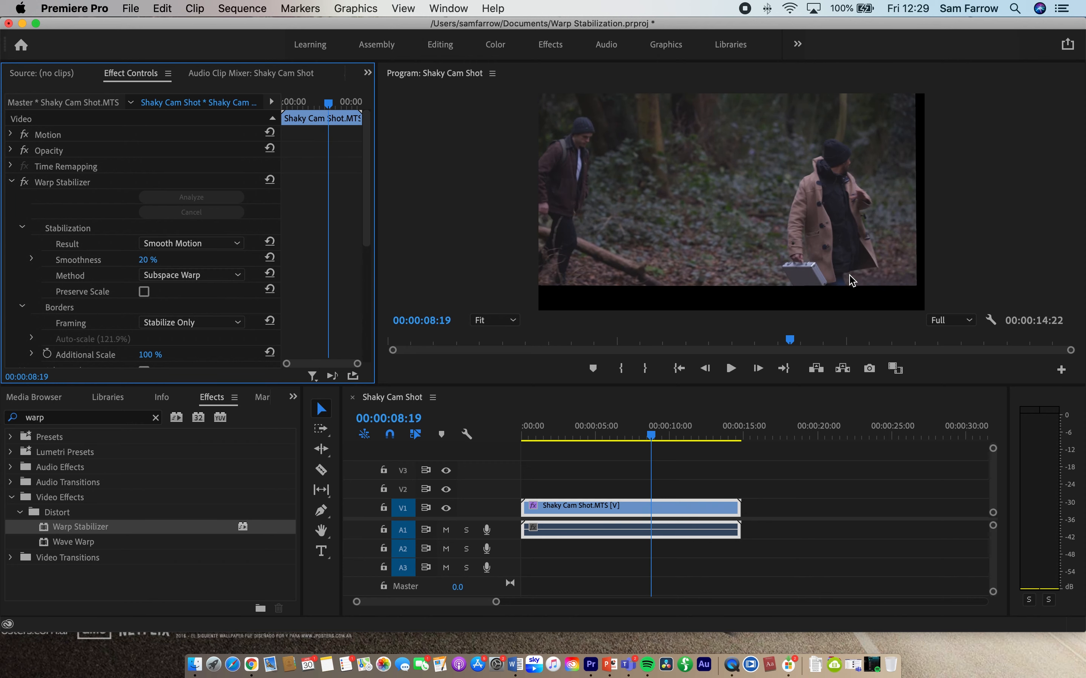
# Step: Try the Stabilize, Crop framing and play the clip from about 00:00:06:12
pyautogui.click(186, 321)
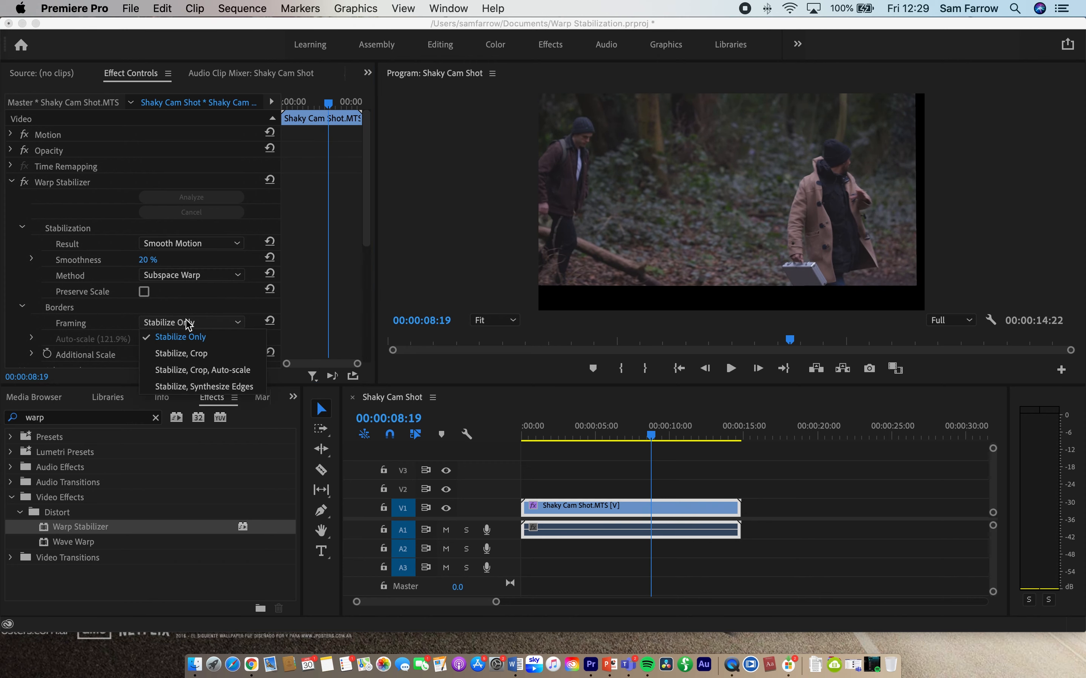
pyautogui.click(193, 355)
pyautogui.moveTo(650, 435); pyautogui.dragTo(616, 435)
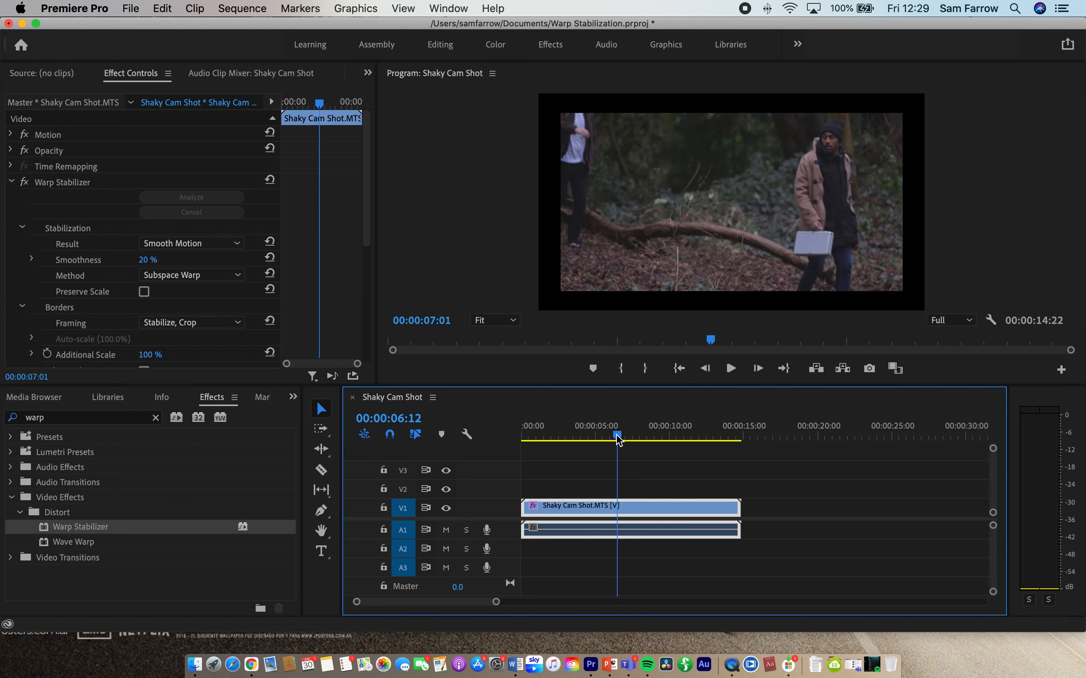
pyautogui.press('space')
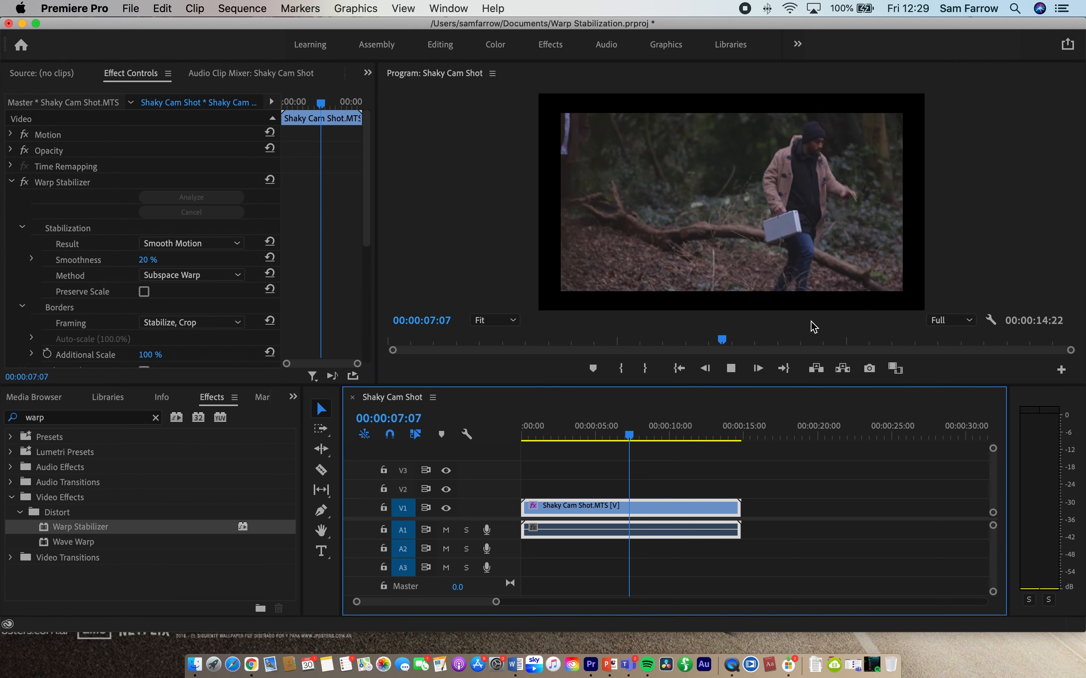
pyautogui.press('space')
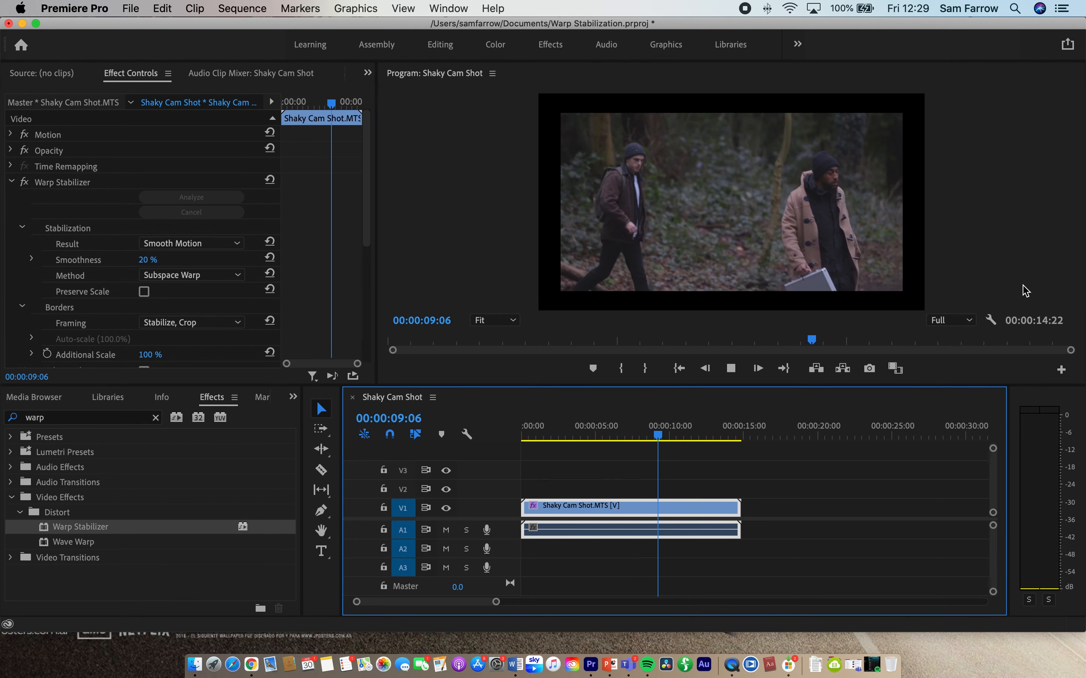
# Step: Switch the framing back to Stabilize Only and play the clip from near its beginning
pyautogui.click(192, 323)
pyautogui.click(192, 338)
pyautogui.click(547, 436)
pyautogui.press('space')
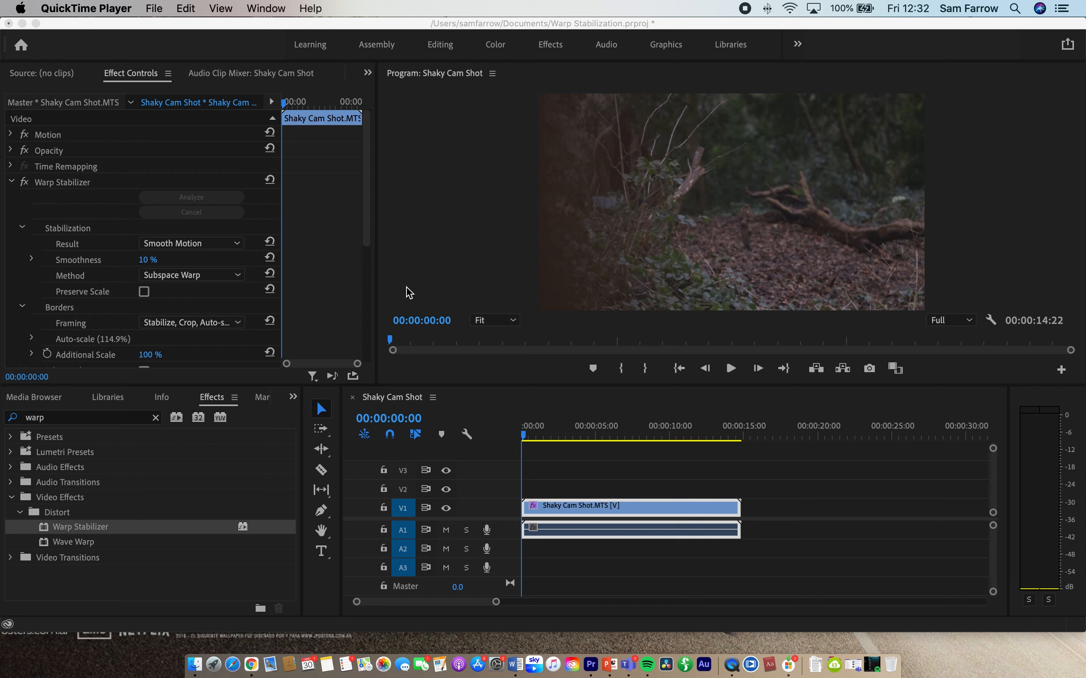
# Step: Play the stabilized clip from its first frame to review the result
pyautogui.click(579, 455)
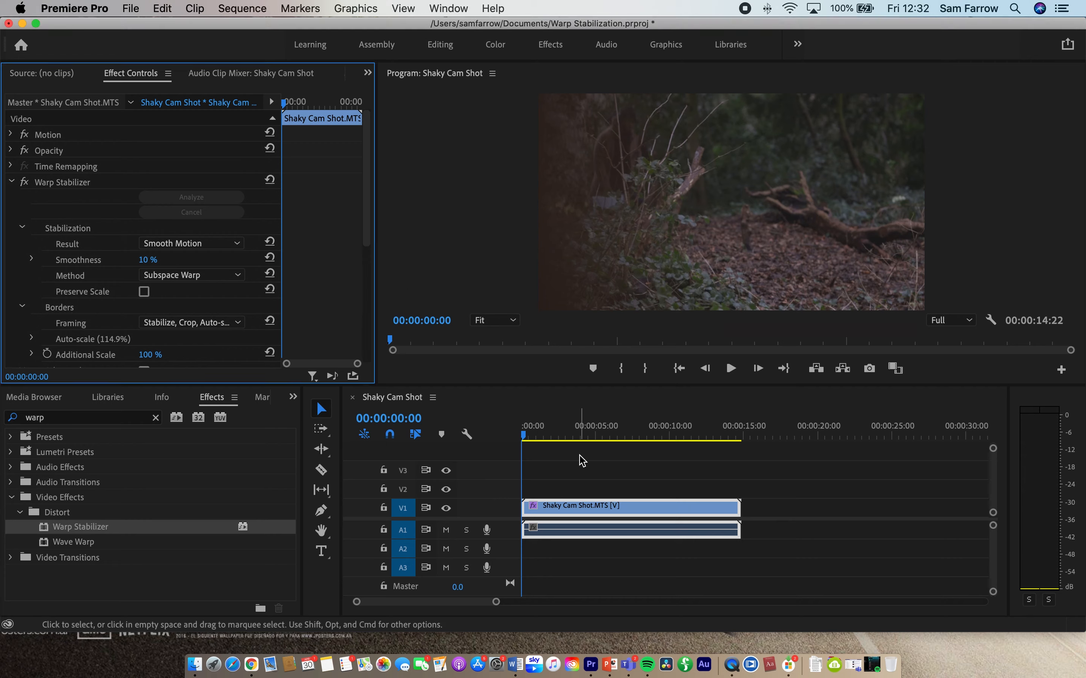
pyautogui.press('space')
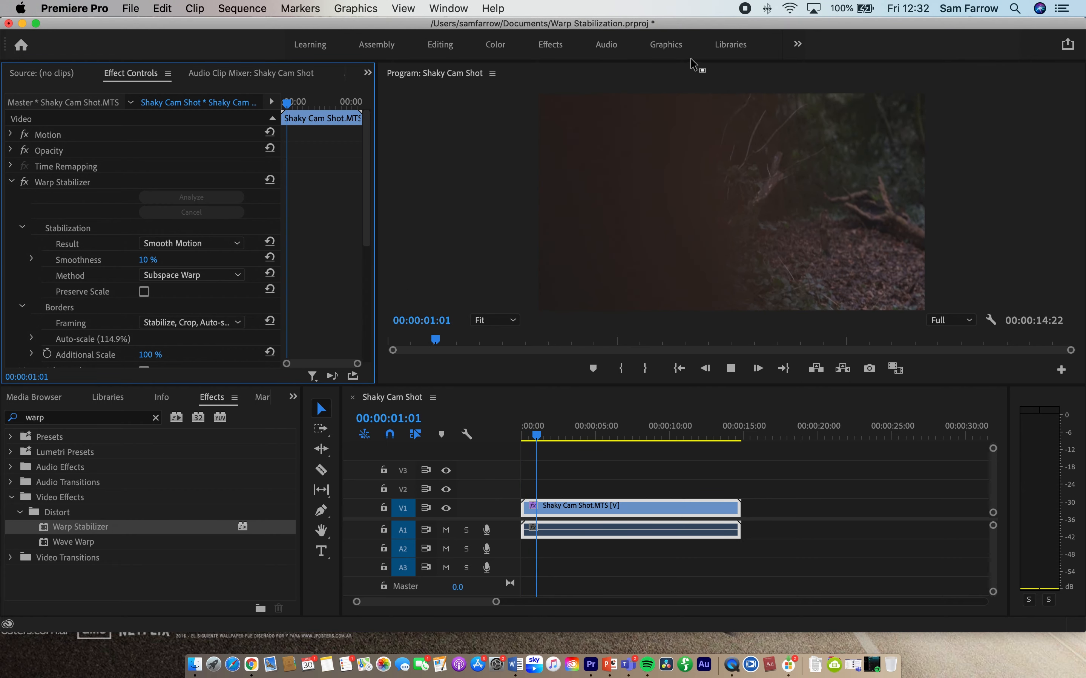
pyautogui.click(534, 79)
# Step: Play the clip from its start with Warp Stabilizer off and the Program monitor maximized, restoring the effect and the starting frame
pyautogui.click(24, 181)
pyautogui.moveTo(742, 435); pyautogui.dragTo(540, 431)
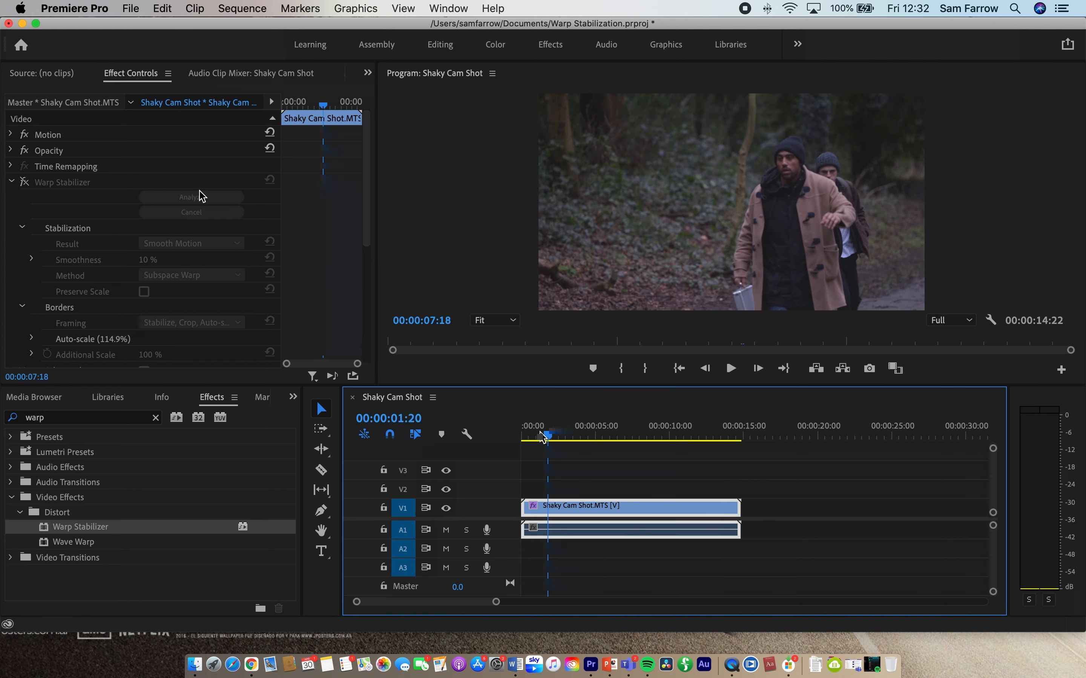
pyautogui.press('Home')
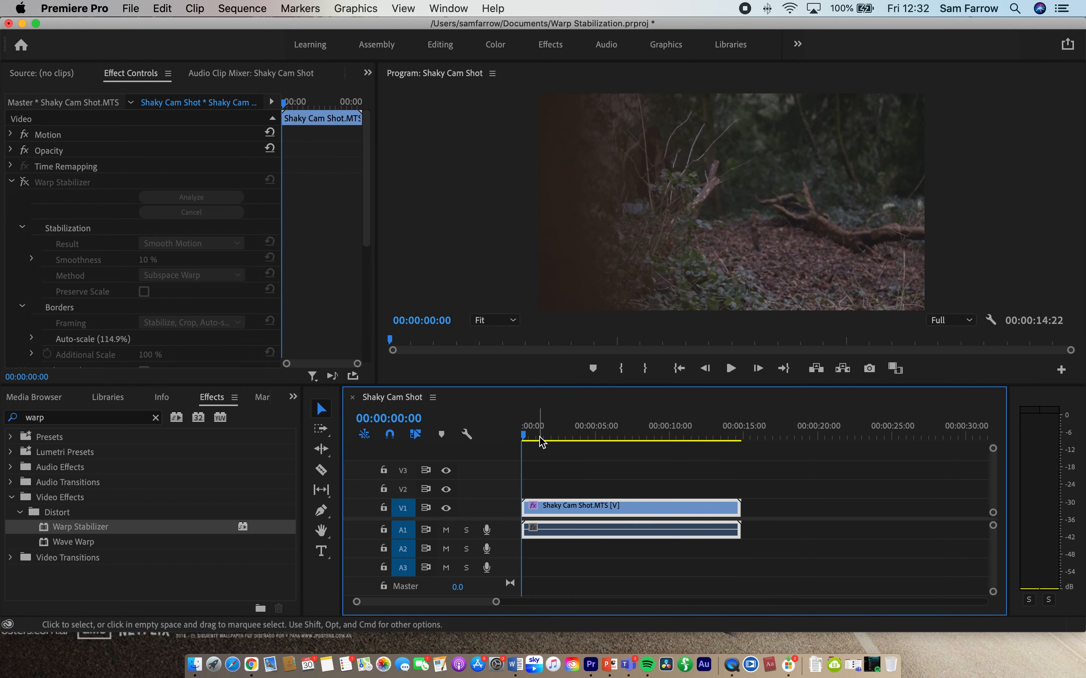
pyautogui.click(511, 77)
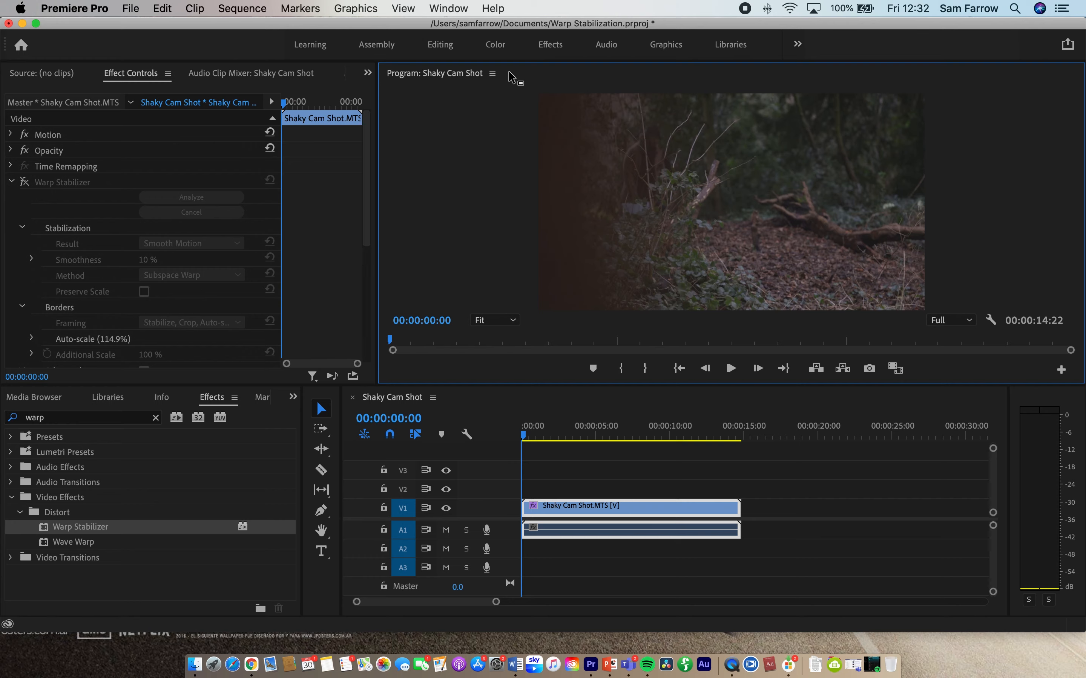
pyautogui.press('`')
pyautogui.click(543, 602)
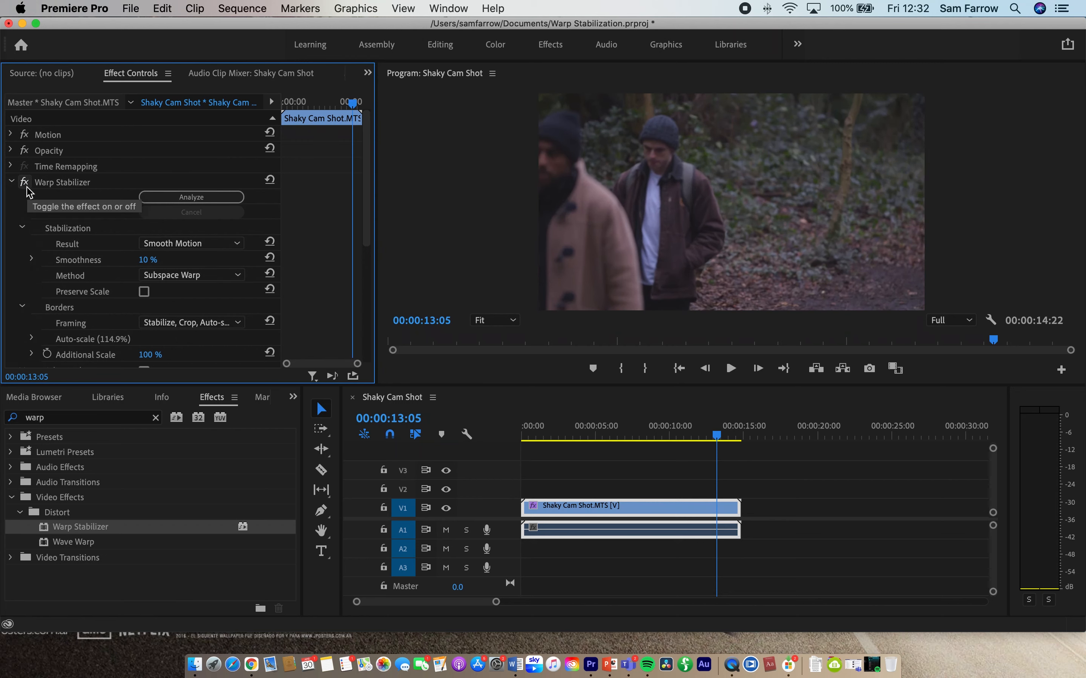
pyautogui.moveTo(717, 436); pyautogui.dragTo(413, 431)
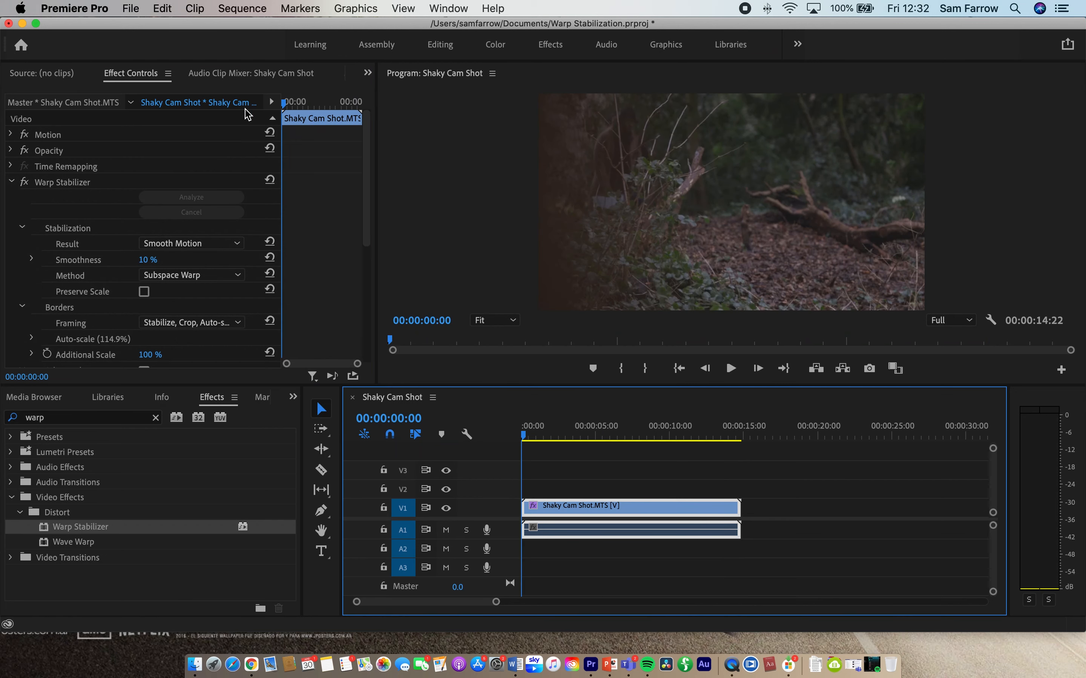
pyautogui.click(130, 7)
pyautogui.moveTo(178, 428)
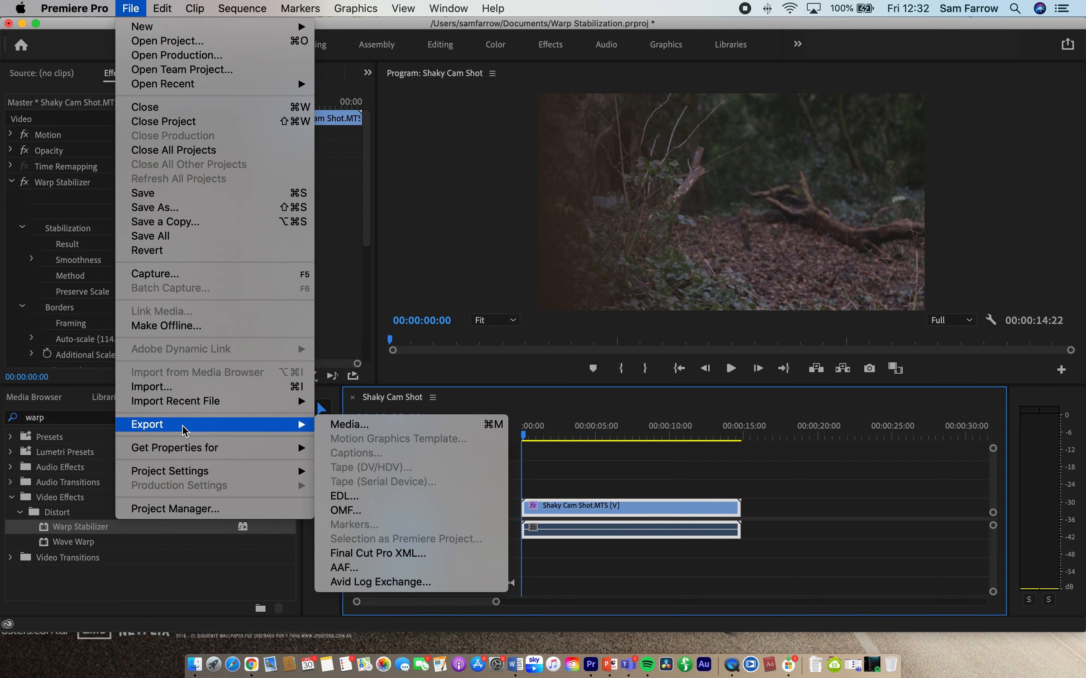
pyautogui.click(80, 432)
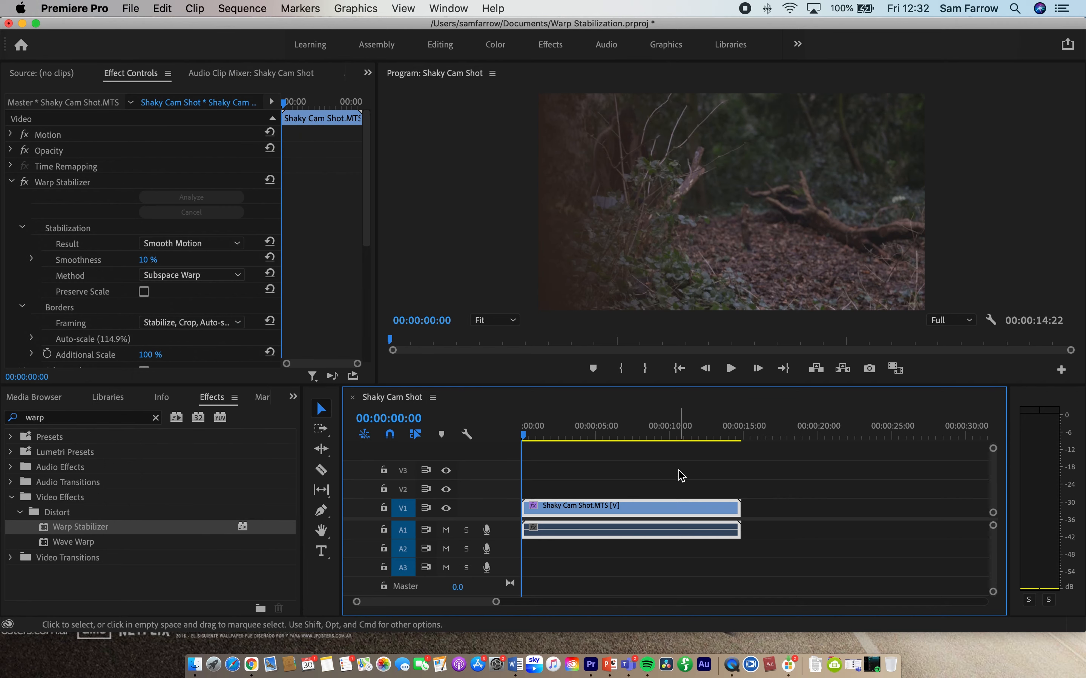